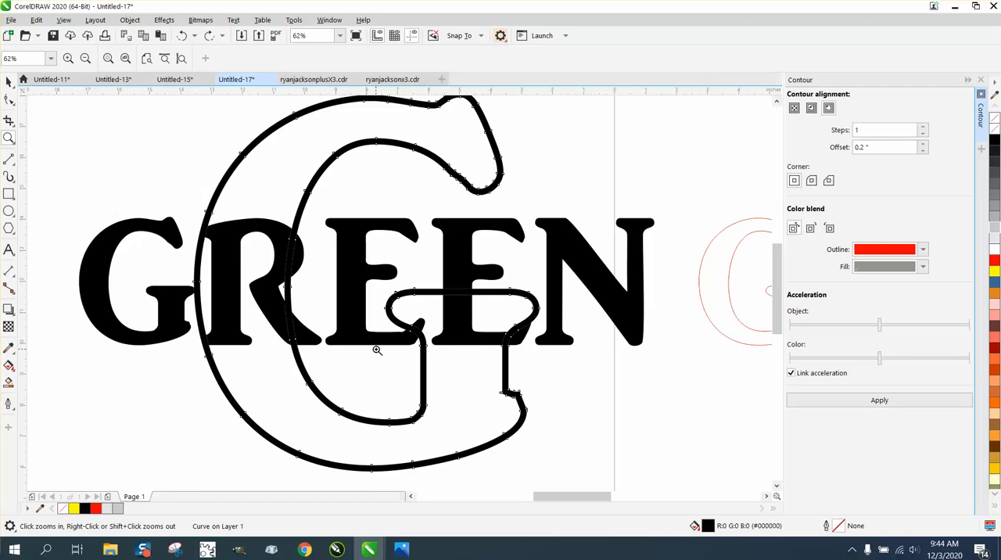
# Step: Centre the large red contoured G from below the page on the page, over the red GREEN outline
pyautogui.rightClick(324, 342)
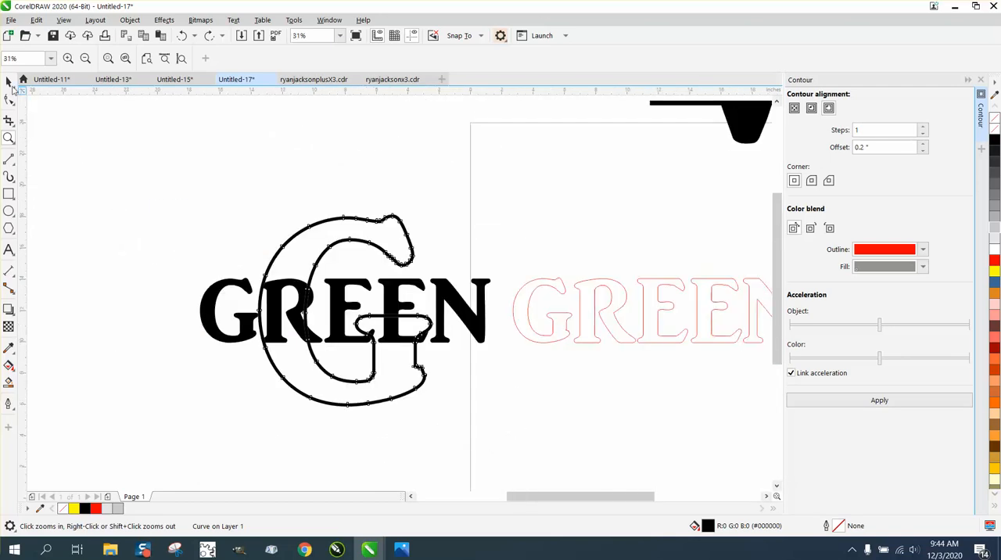
pyautogui.click(10, 82)
pyautogui.click(413, 238)
pyautogui.scroll(-1, 518, 284)
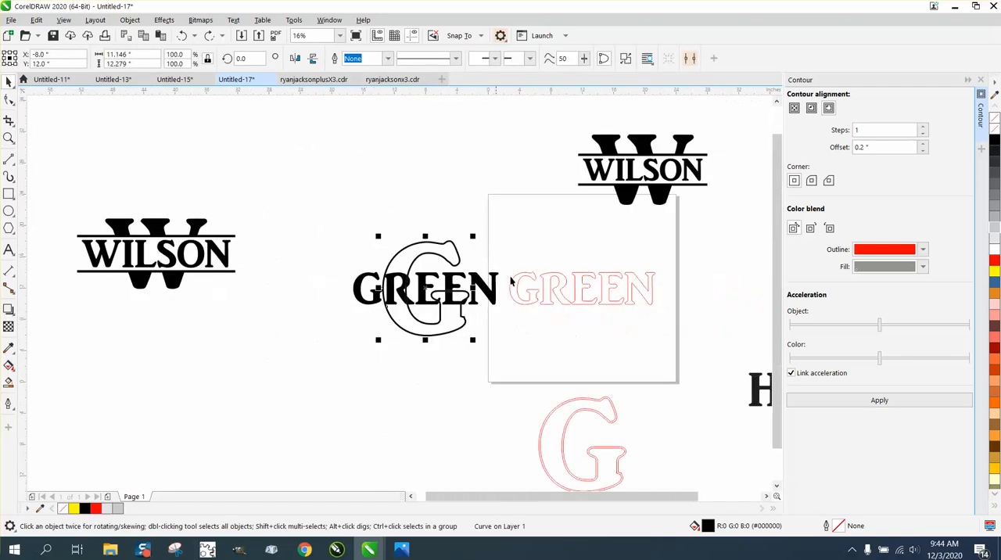
pyautogui.click(586, 398)
pyautogui.press('p')
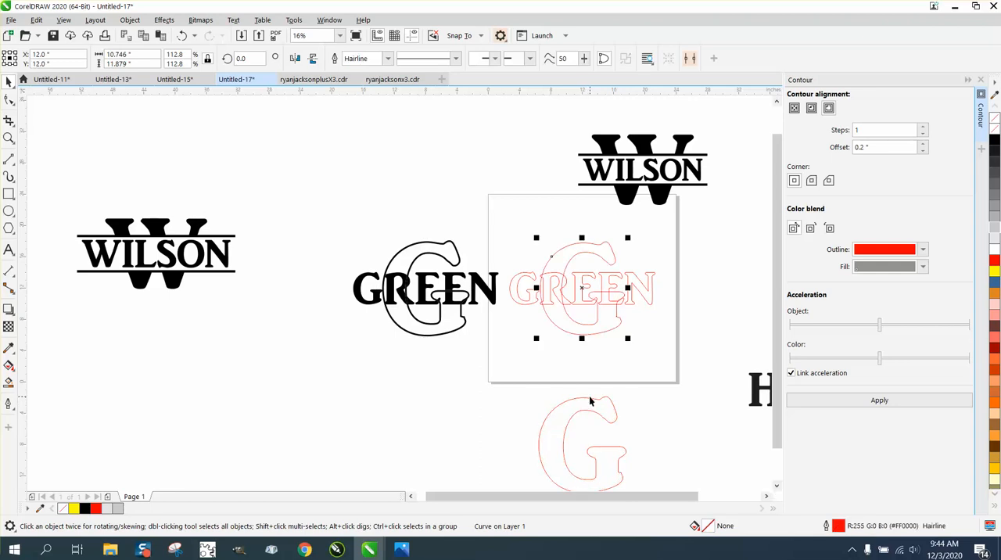
# Step: Delete the inner, smaller curve of the large red G
pyautogui.click(644, 264)
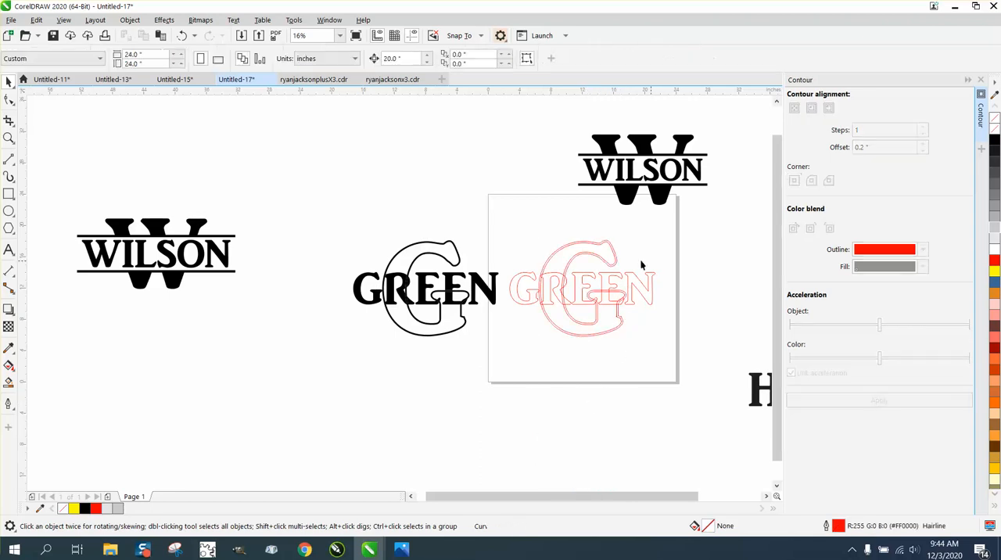
pyautogui.click(608, 243)
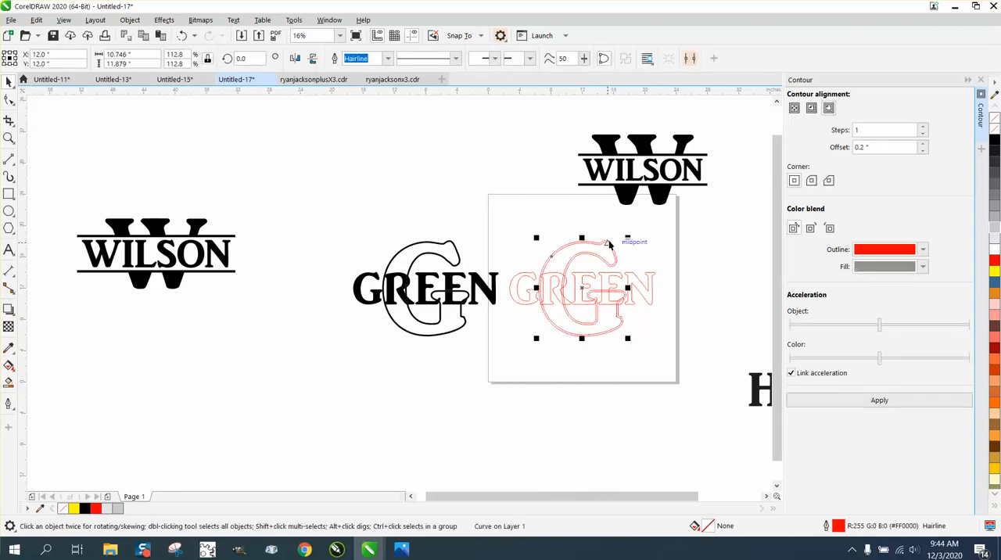
pyautogui.press('Delete')
# Step: Apply a one-step outside contour with a 0.2-inch offset and red outline to the remaining large G
pyautogui.click(615, 249)
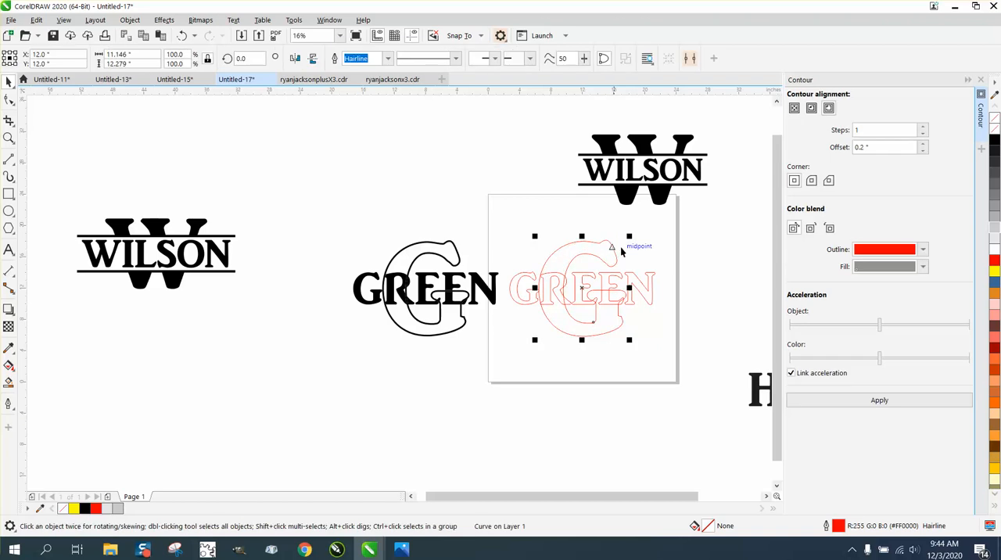
pyautogui.click(880, 401)
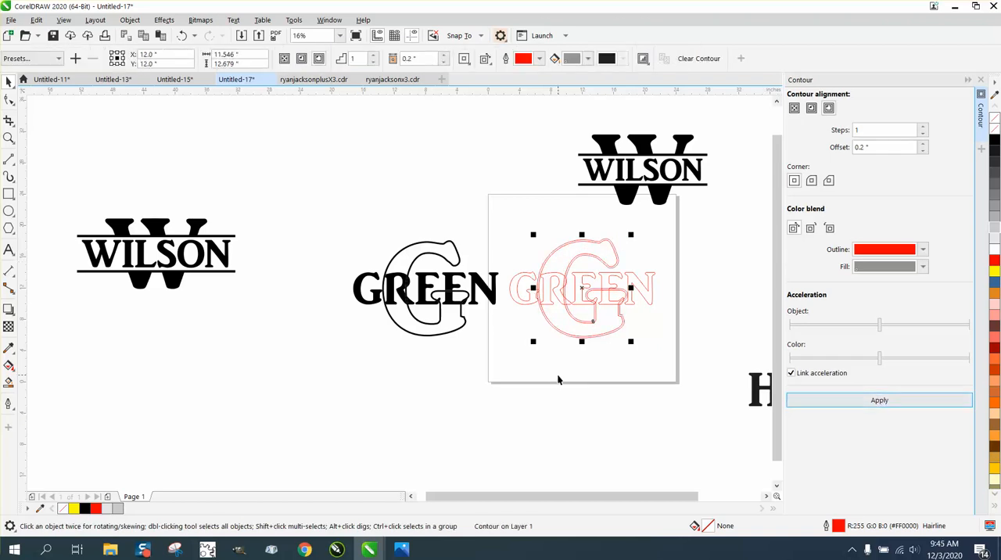
pyautogui.click(630, 264)
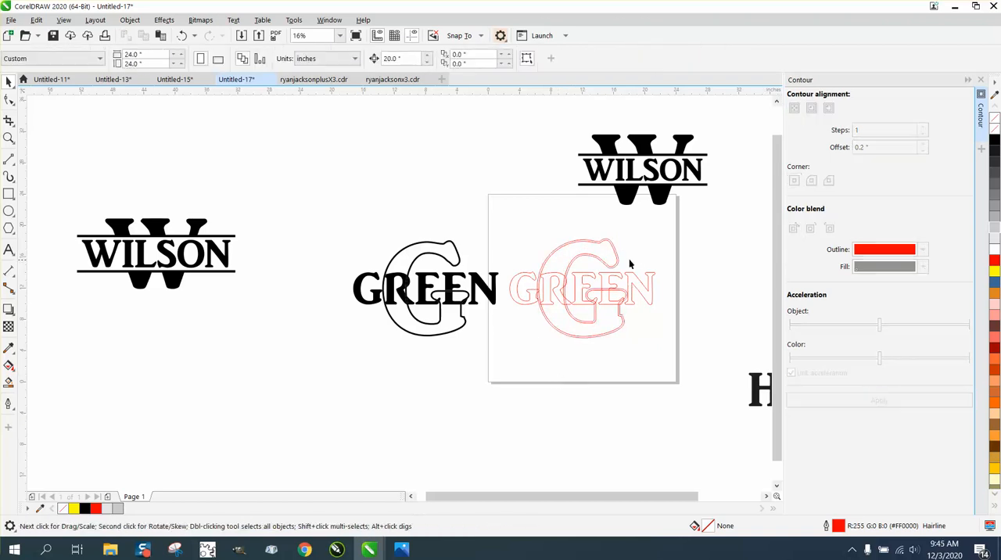
pyautogui.click(617, 257)
pyautogui.press('Down')
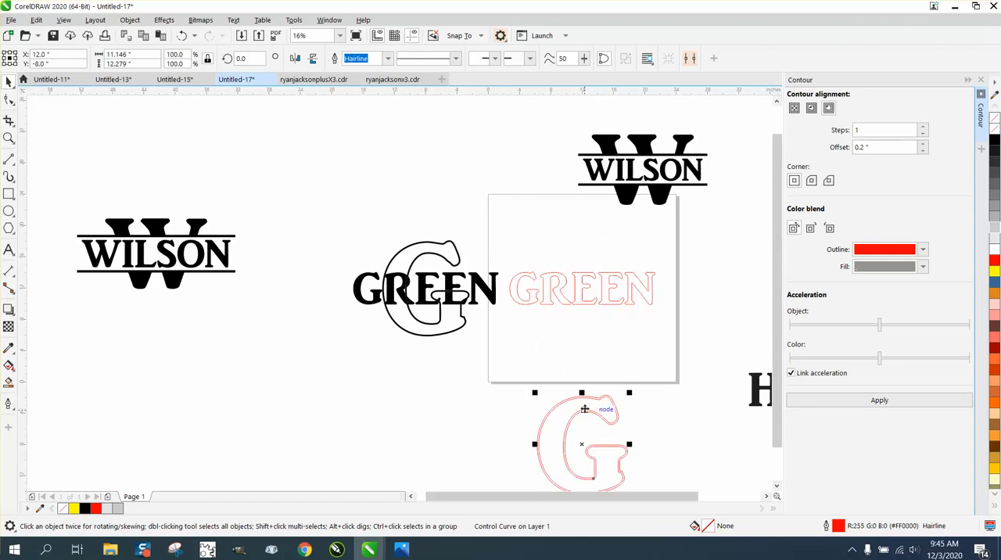
pyautogui.press('Up')
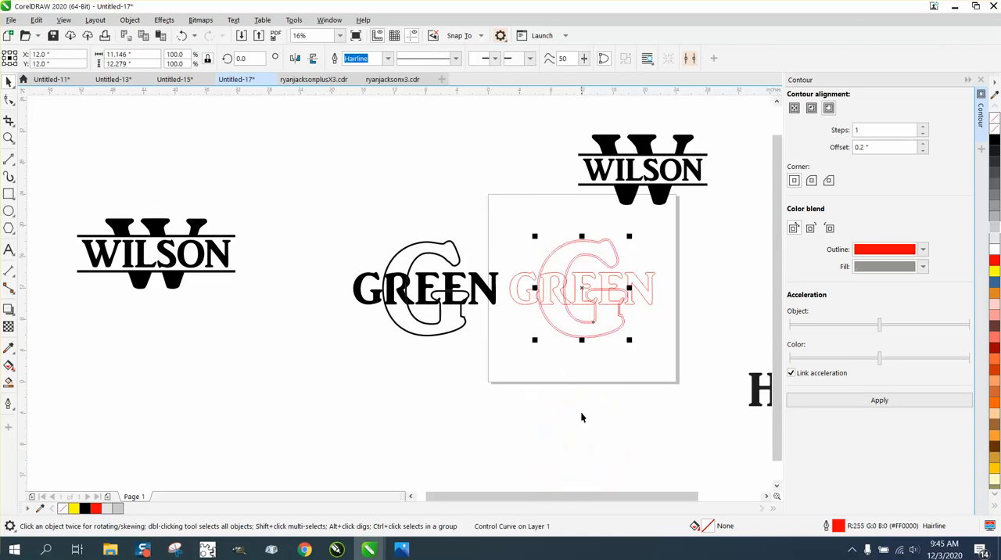
# Step: Examine how the contoured large G overlaps the red GREEN outline on the page
pyautogui.click(9, 137)
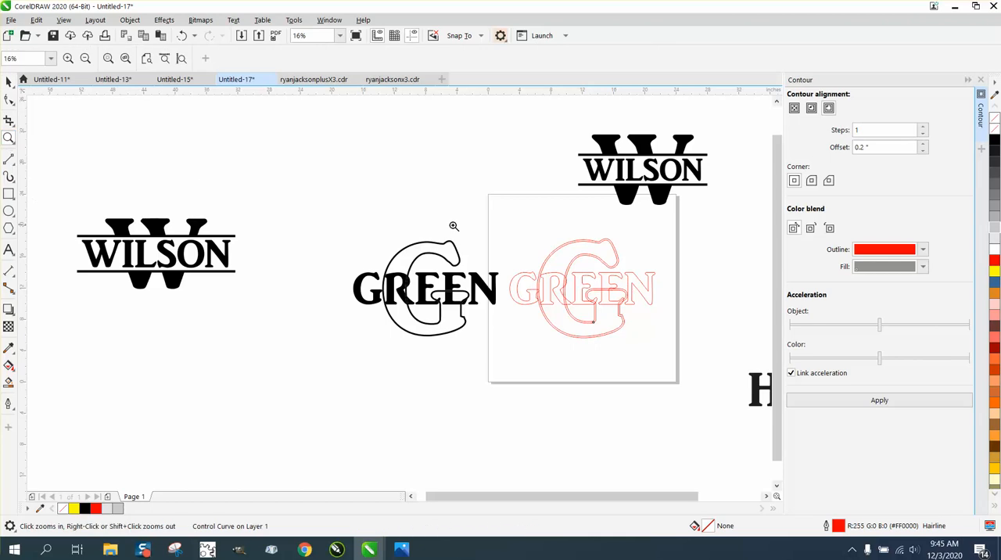
pyautogui.moveTo(492, 228); pyautogui.dragTo(688, 353)
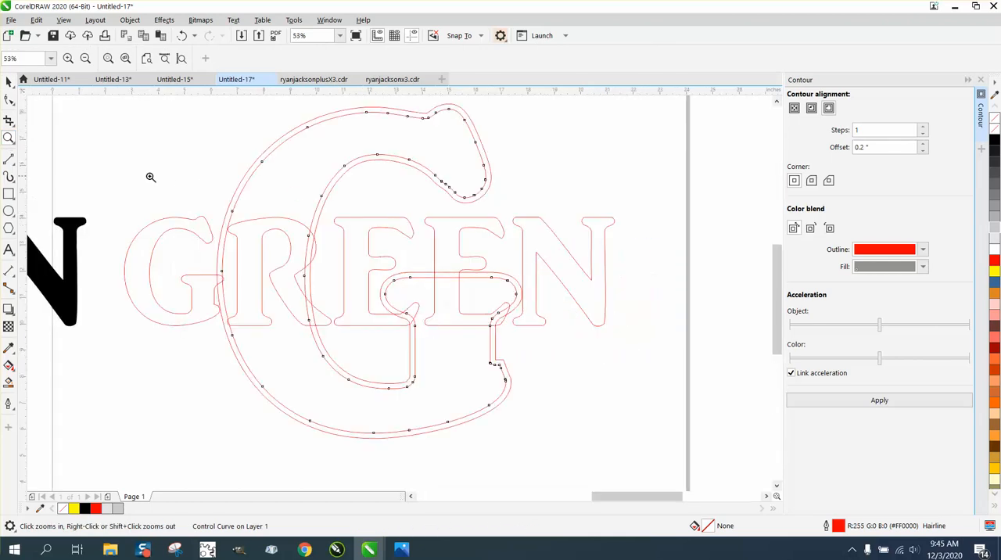
pyautogui.rightClick(205, 132)
pyautogui.click(9, 81)
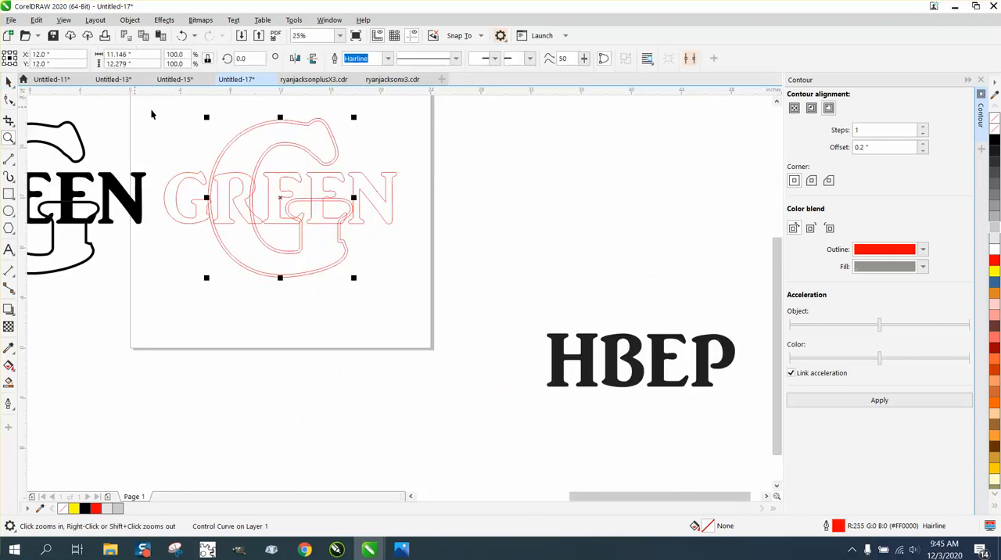
pyautogui.moveTo(180, 107); pyautogui.dragTo(198, 152)
pyautogui.moveTo(477, 315); pyautogui.dragTo(476, 313)
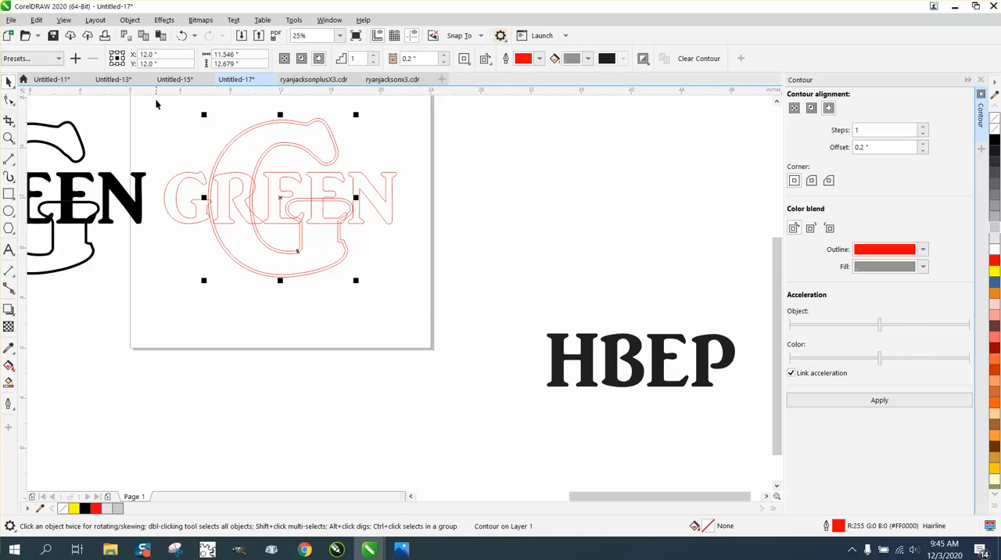
pyautogui.moveTo(156, 100); pyautogui.dragTo(461, 312)
pyautogui.click(430, 149)
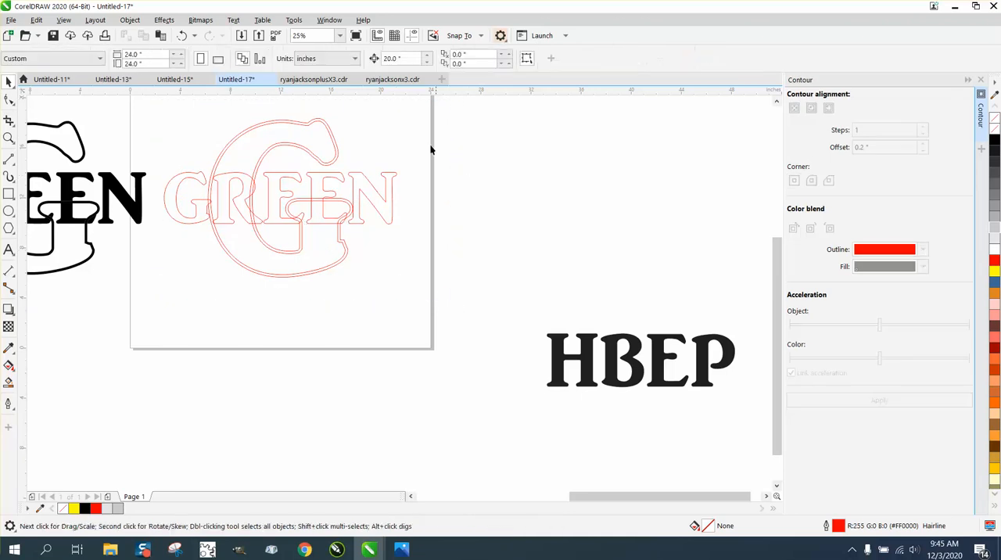
# Step: Set a shorter nudge distance for moving pieces and activate the Smart Fill tool
pyautogui.click(393, 59)
pyautogui.write('13')
pyautogui.click(9, 382)
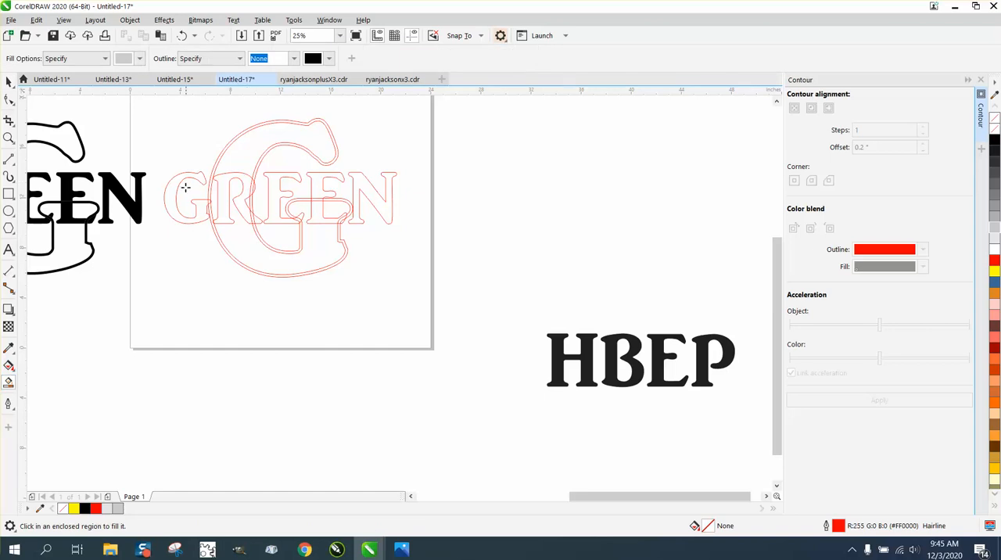
# Step: Undo the trial grey fill of the small G and set the Smart Fill colour to black
pyautogui.click(171, 185)
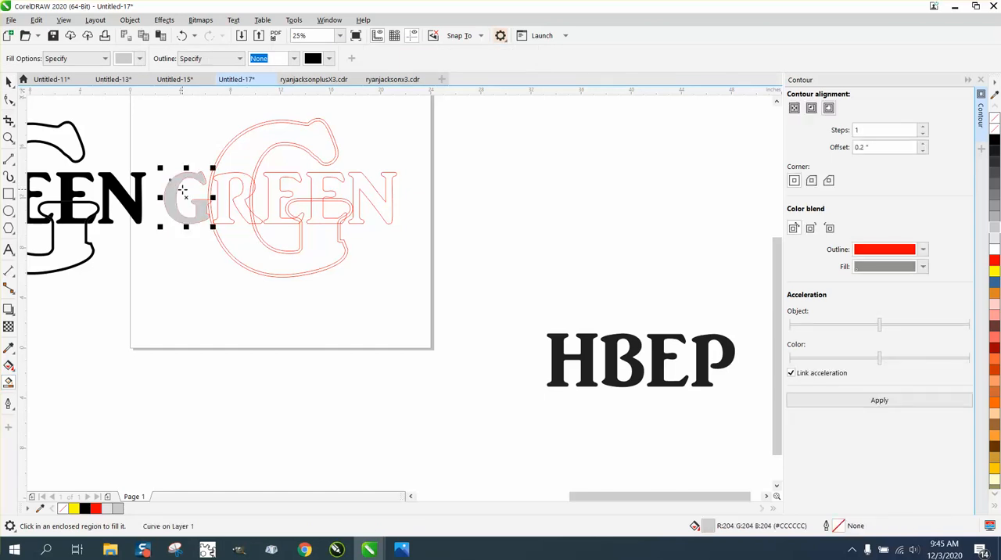
pyautogui.click(181, 35)
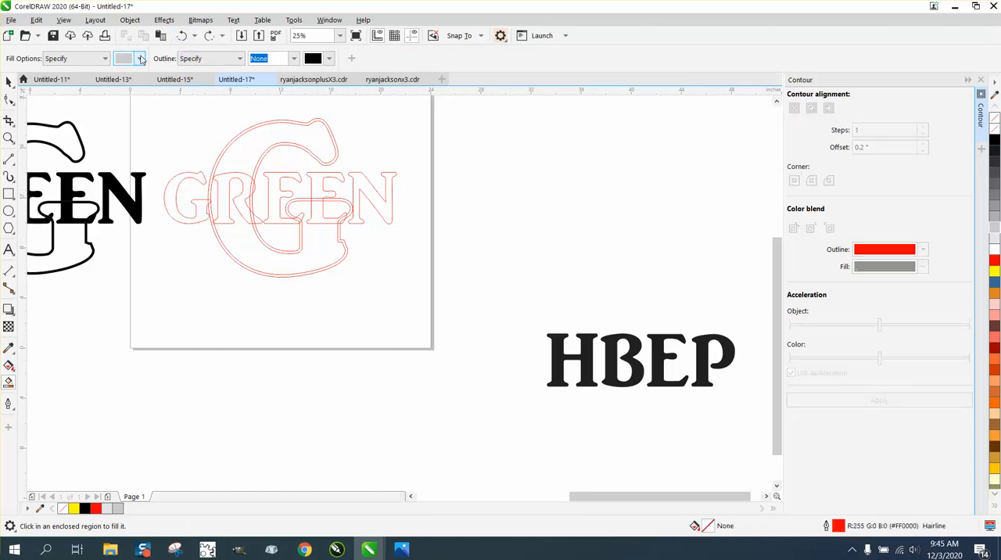
pyautogui.click(141, 58)
pyautogui.click(146, 118)
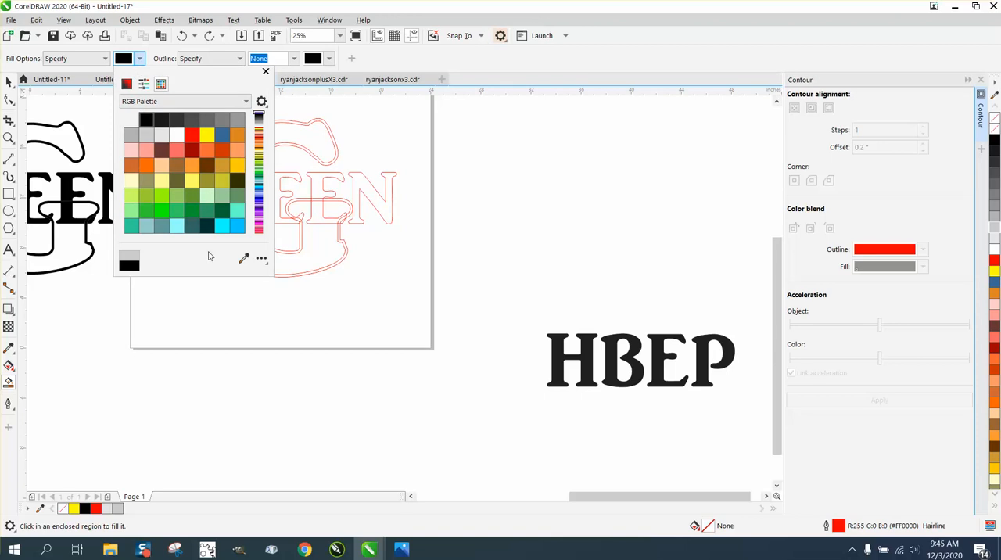
pyautogui.click(212, 301)
# Step: Smart-fill the small G, the R and the first E in black, nudging each filled piece down below the page's artwork
pyautogui.click(174, 200)
pyautogui.press('Down')
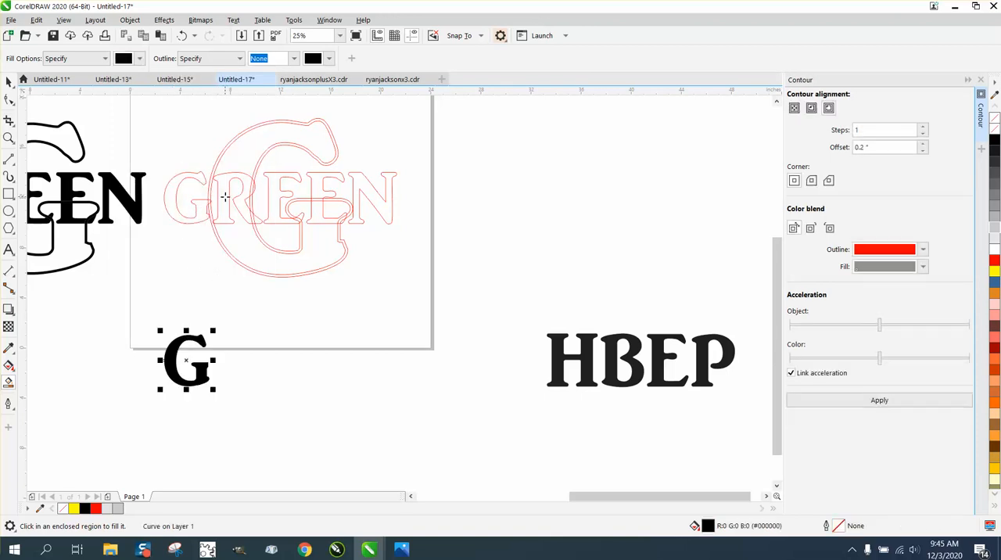
pyautogui.click(226, 197)
pyautogui.press('Down')
pyautogui.click(274, 187)
pyautogui.press('Down')
# Step: Smart-fill the second E's upper and lower parts, the N and the first E's lower corner in black, nudging each piece down
pyautogui.click(324, 187)
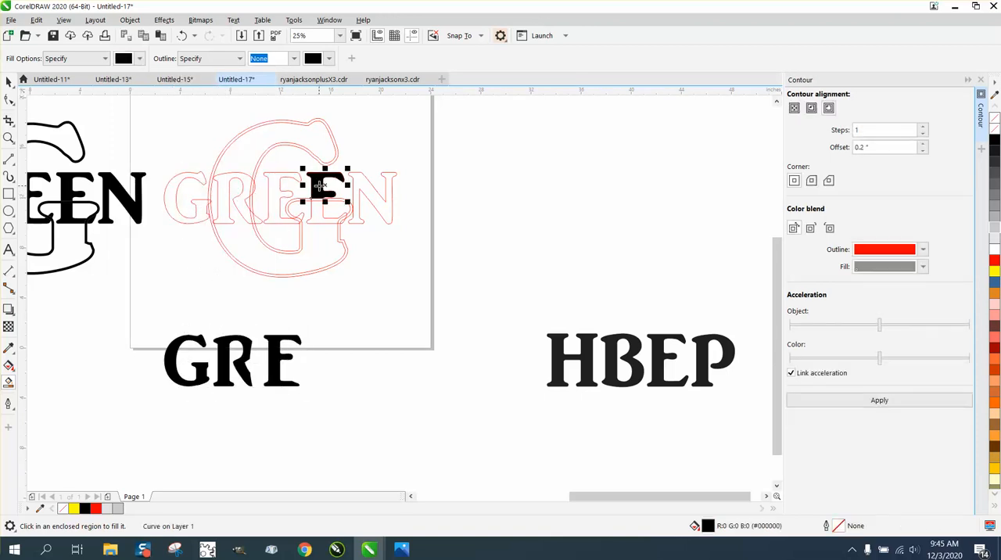
pyautogui.press('Down')
pyautogui.click(371, 190)
pyautogui.press('Down')
pyautogui.click(319, 212)
pyautogui.press('Down')
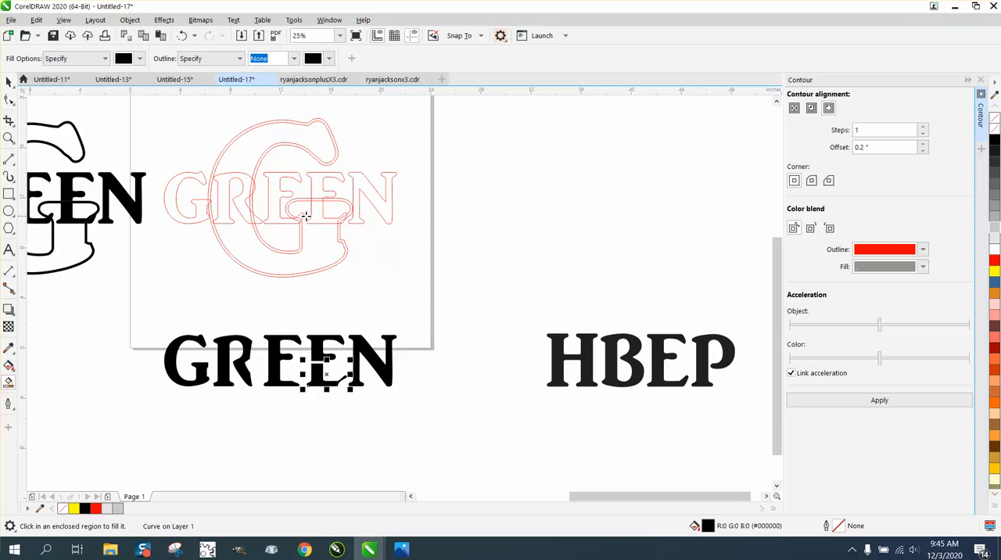
pyautogui.click(303, 217)
pyautogui.press('Down')
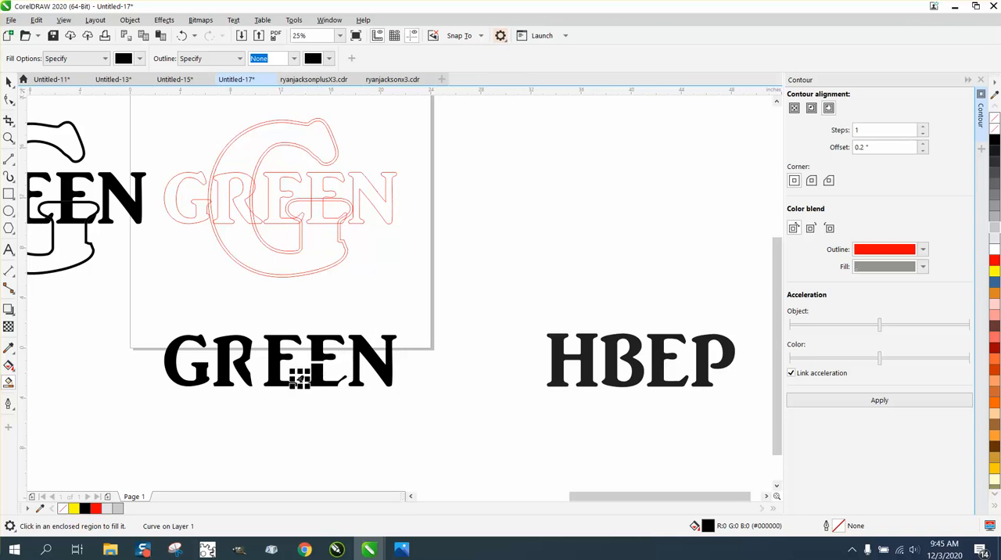
# Step: Smart-fill the small pieces at the second E's lower corner and the R's leg in black and nudge them down
pyautogui.press('z')
pyautogui.moveTo(332, 208); pyautogui.dragTo(382, 250)
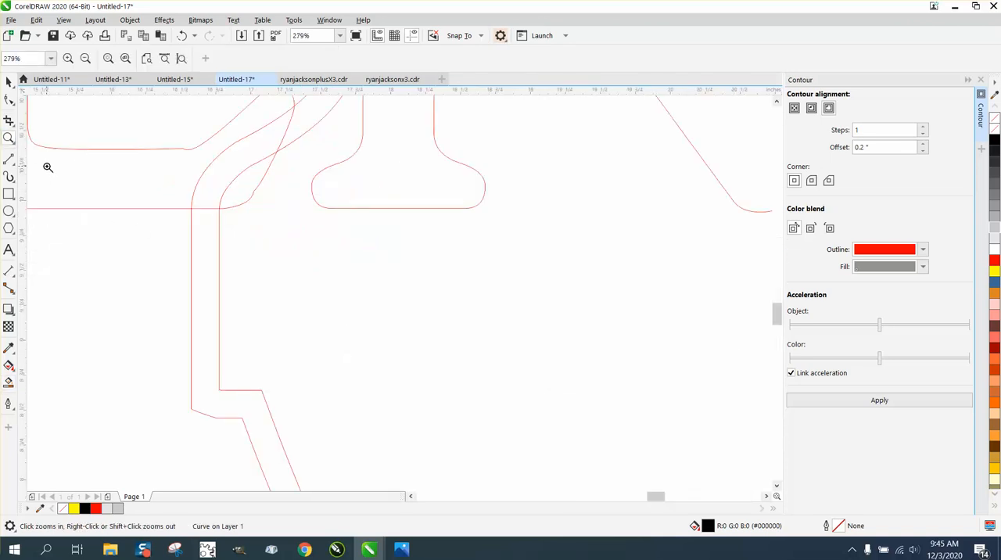
pyautogui.click(8, 382)
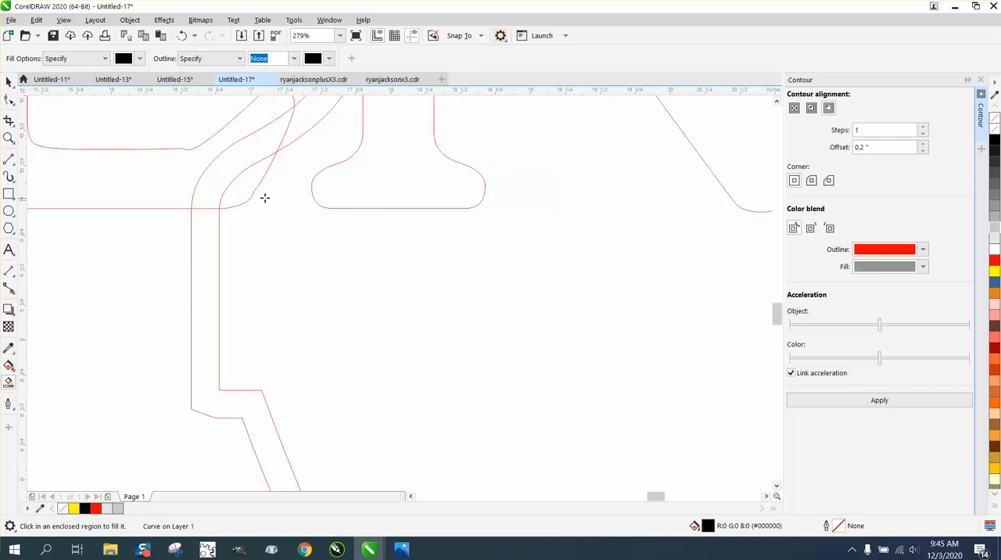
pyautogui.scroll(-6, 292, 232)
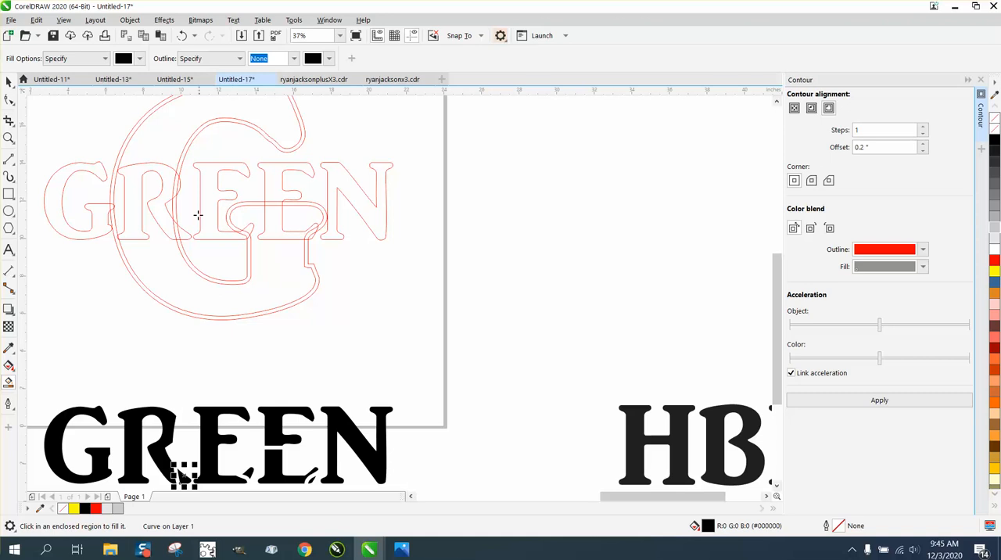
# Step: Smart-fill the sliver of the R's bowl beside the large G's contour in black and nudge it down to the filled letters
pyautogui.click(179, 188)
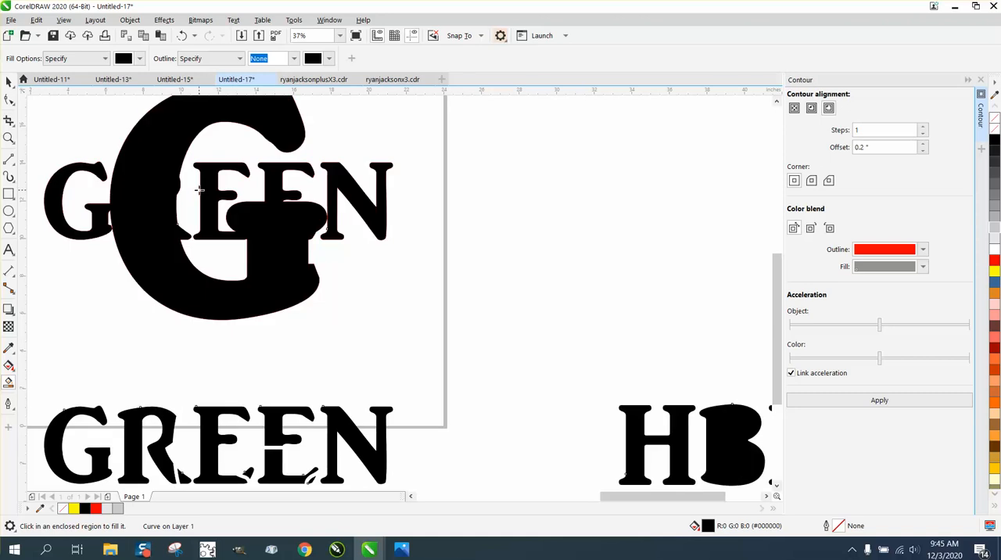
pyautogui.click(182, 35)
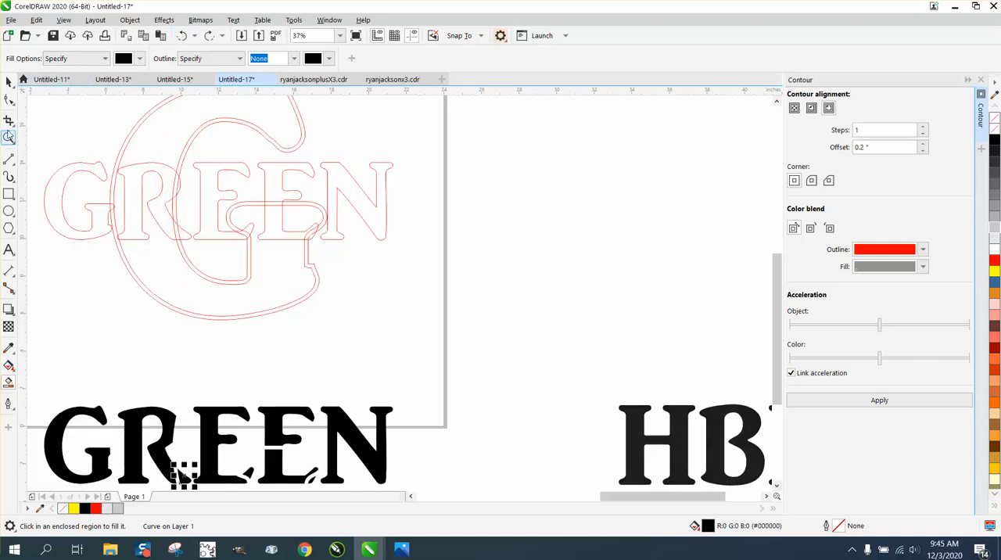
pyautogui.click(8, 138)
pyautogui.moveTo(216, 219); pyautogui.dragTo(107, 154)
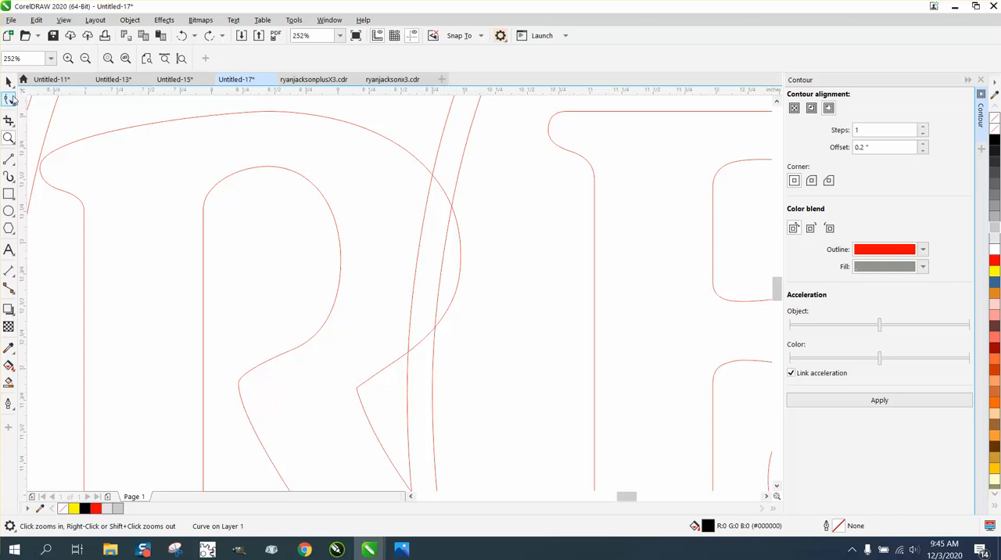
pyautogui.click(8, 382)
pyautogui.click(448, 320)
pyautogui.press('Delete')
pyautogui.scroll(-6, 336, 267)
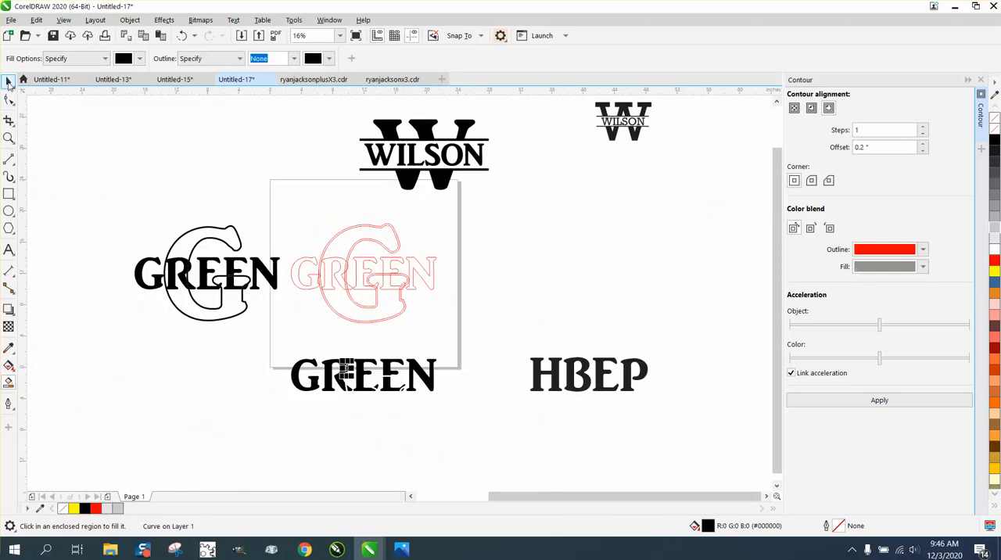
# Step: Move the red GREEN outline text to the right of the page, away from the large G
pyautogui.click(9, 82)
pyautogui.moveTo(289, 248); pyautogui.dragTo(441, 307)
pyautogui.press('Right')
pyautogui.press('Right')
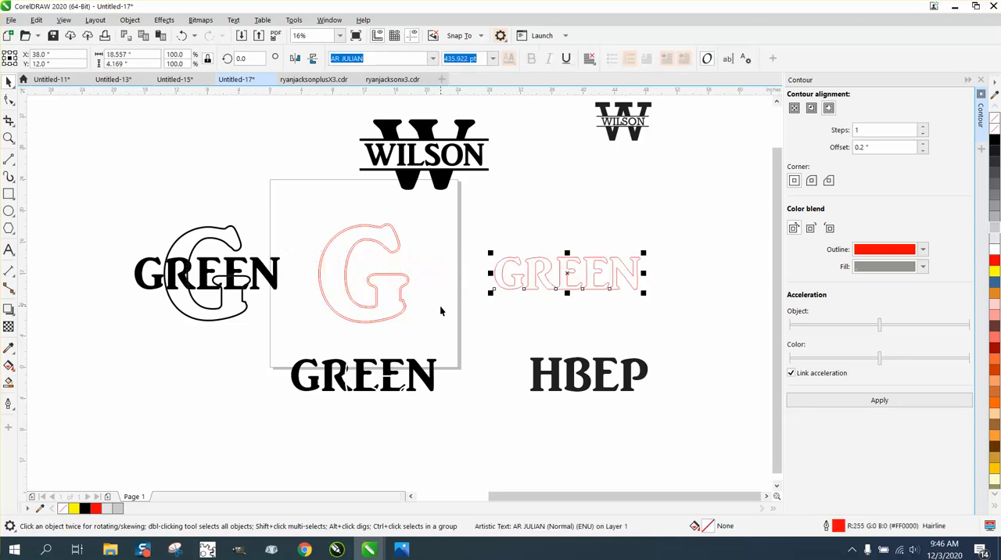
# Step: Smart-fill the narrow band between the large G's two contour lines in black and nudge it down onto the filled GREEN letters
pyautogui.click(8, 382)
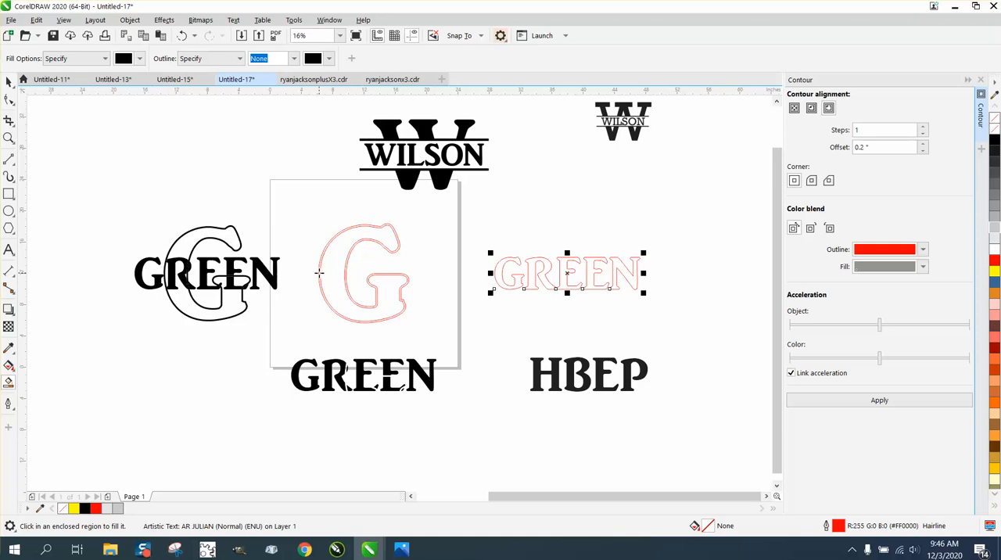
pyautogui.click(319, 273)
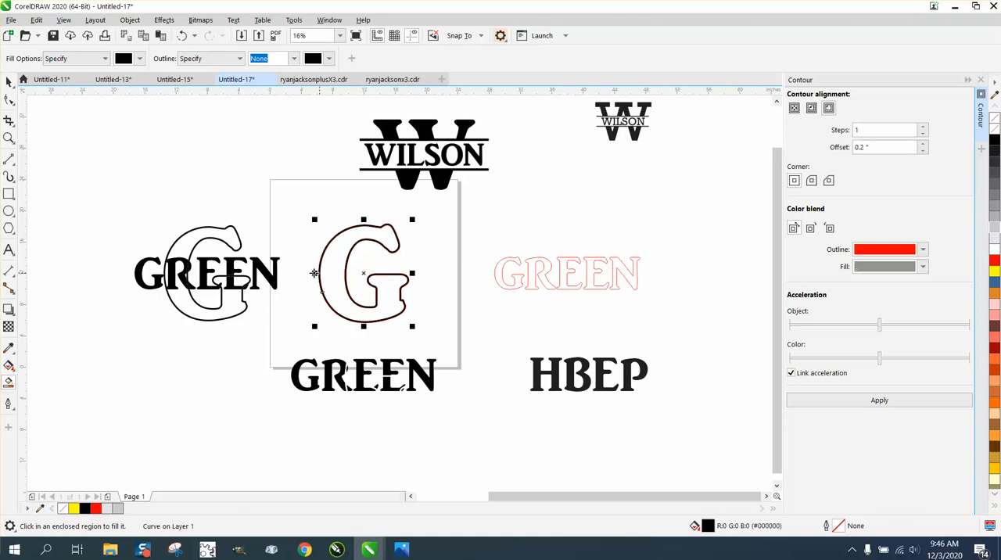
pyautogui.press('Down')
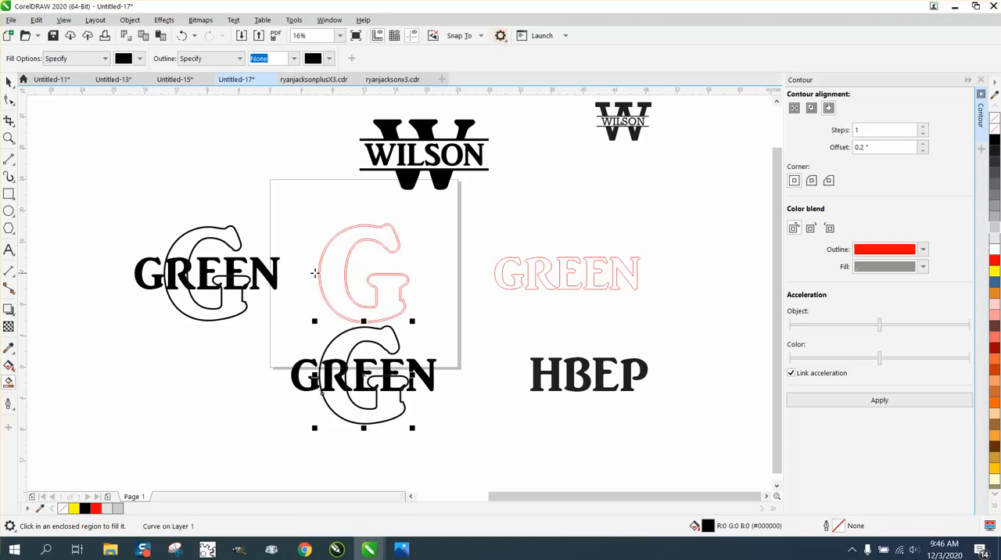
pyautogui.click(9, 138)
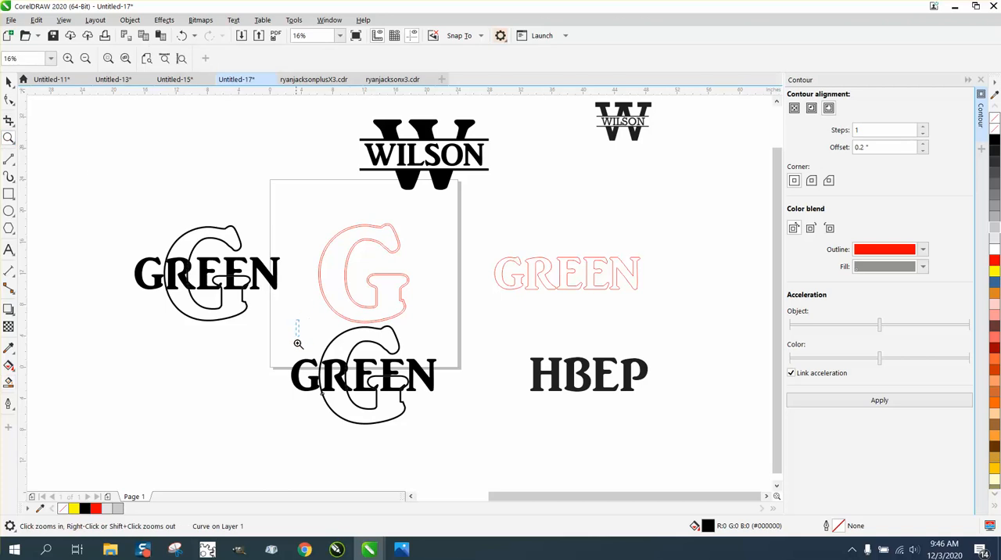
# Step: Move the red GREEN outline text back over the large red G, fill it black and remove its outline
pyautogui.moveTo(297, 342); pyautogui.dragTo(507, 445)
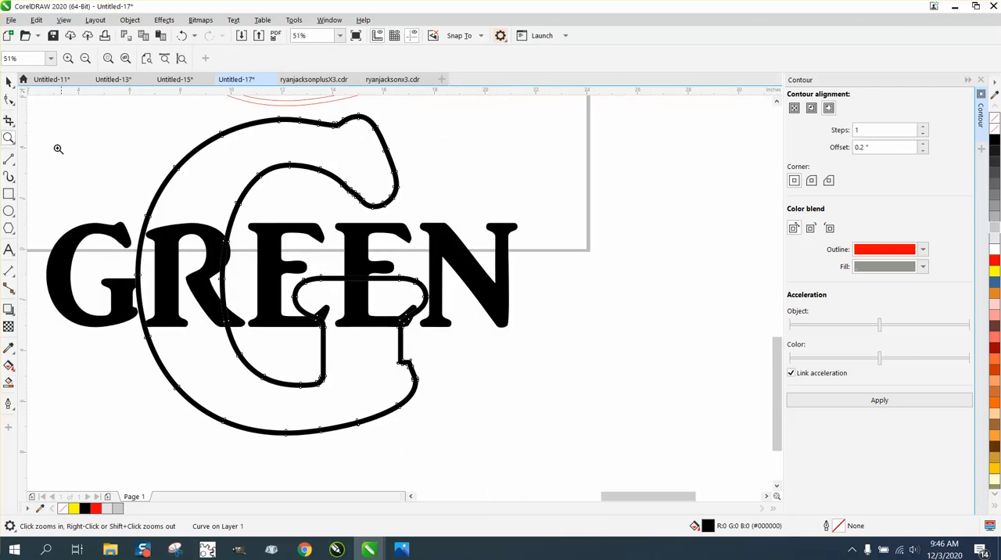
pyautogui.click(9, 81)
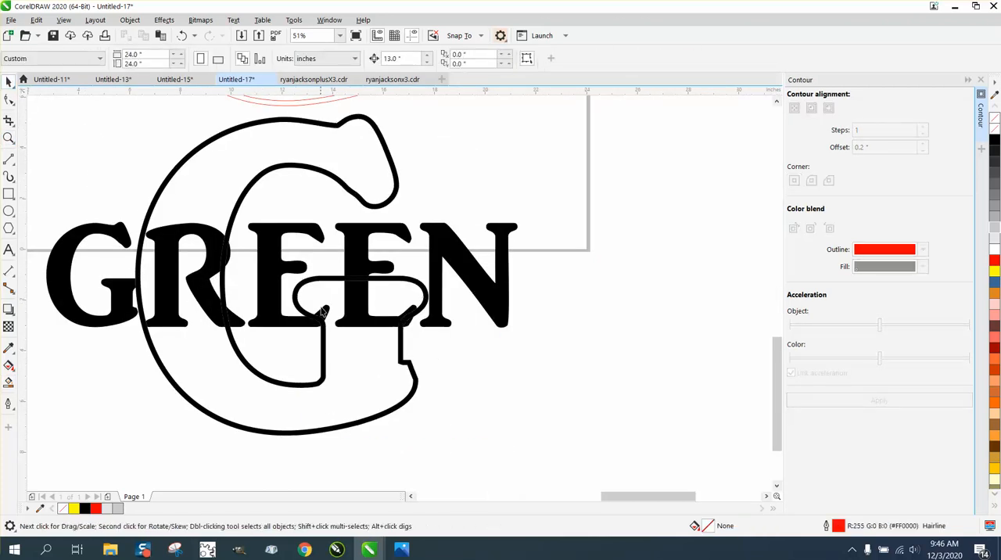
pyautogui.scroll(-4, 415, 344)
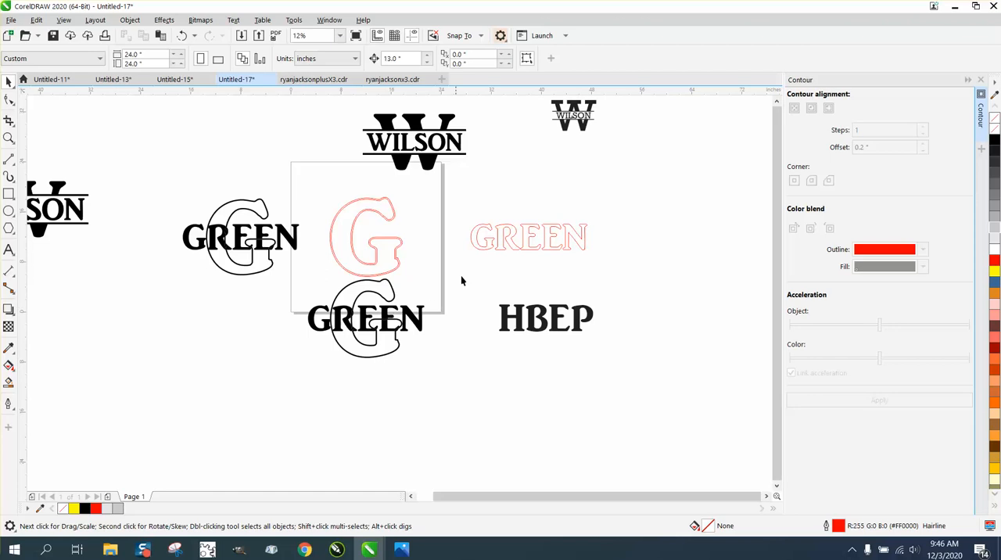
pyautogui.click(496, 248)
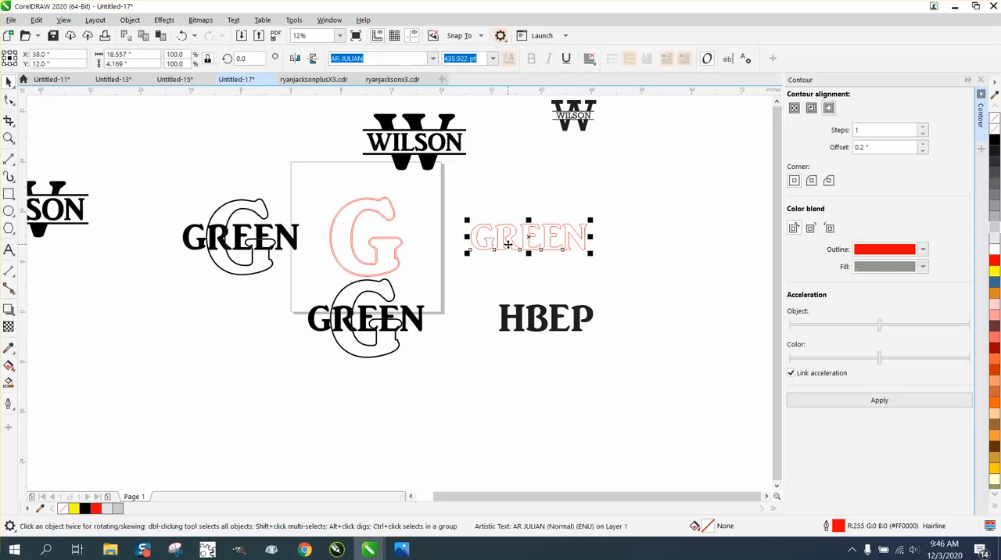
pyautogui.press('Left')
pyautogui.press('Left')
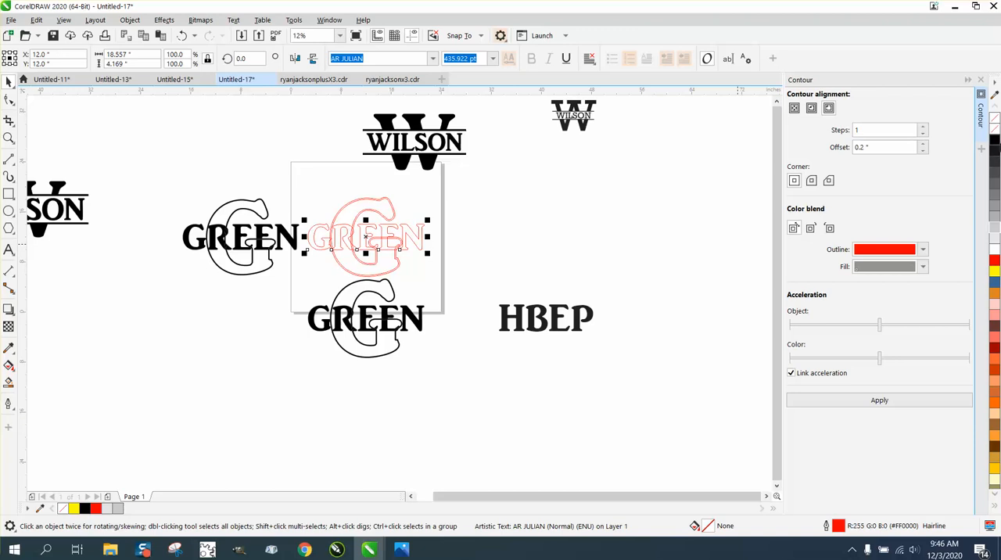
pyautogui.click(996, 142)
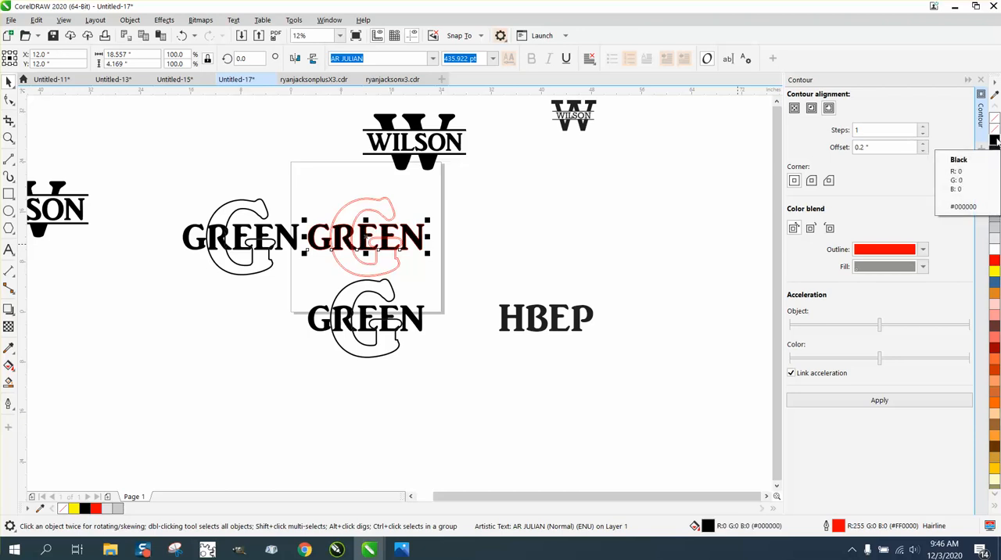
pyautogui.rightClick(994, 118)
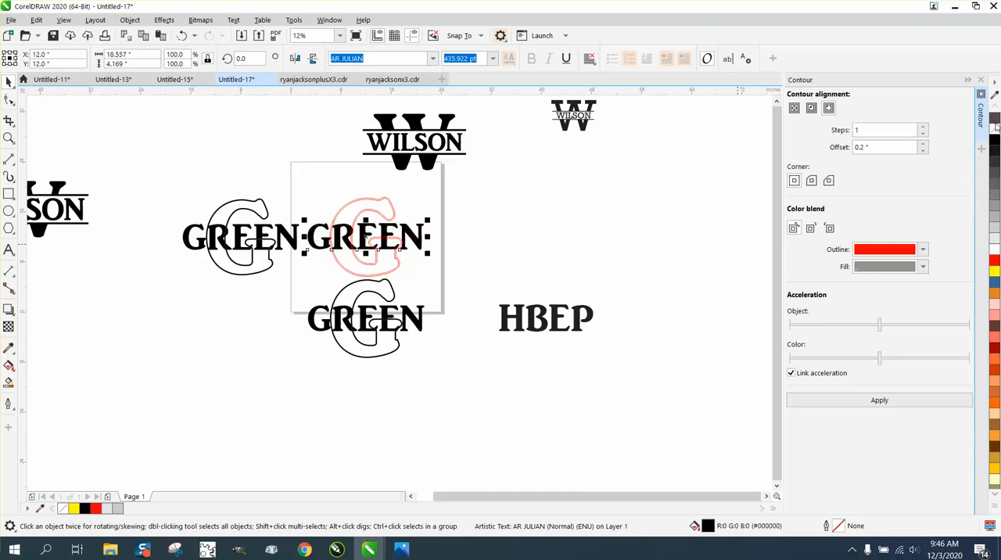
# Step: Smart-fill in black each segment of the large G's contour band that lies outside the black GREEN letters
pyautogui.click(10, 139)
pyautogui.moveTo(272, 165); pyautogui.dragTo(565, 344)
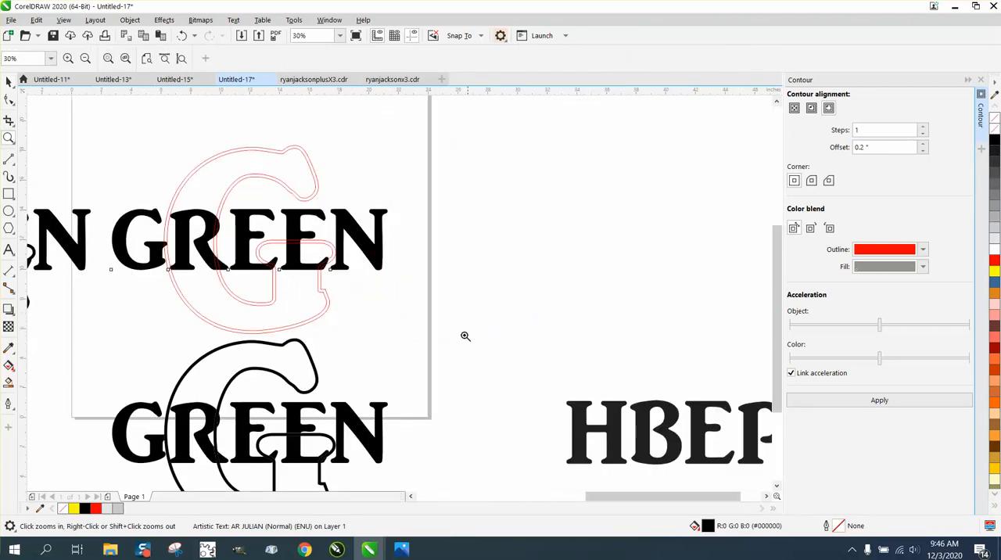
pyautogui.click(8, 80)
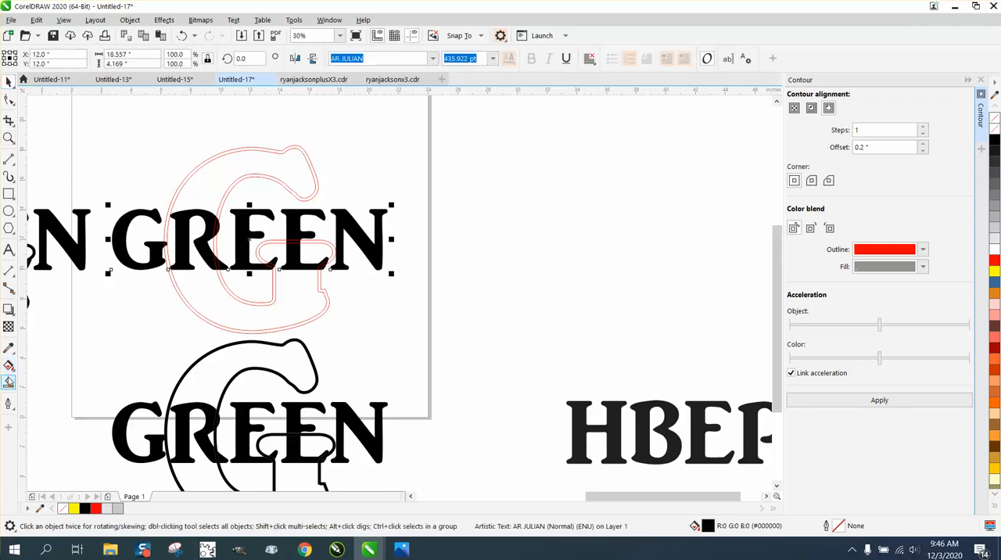
pyautogui.click(8, 384)
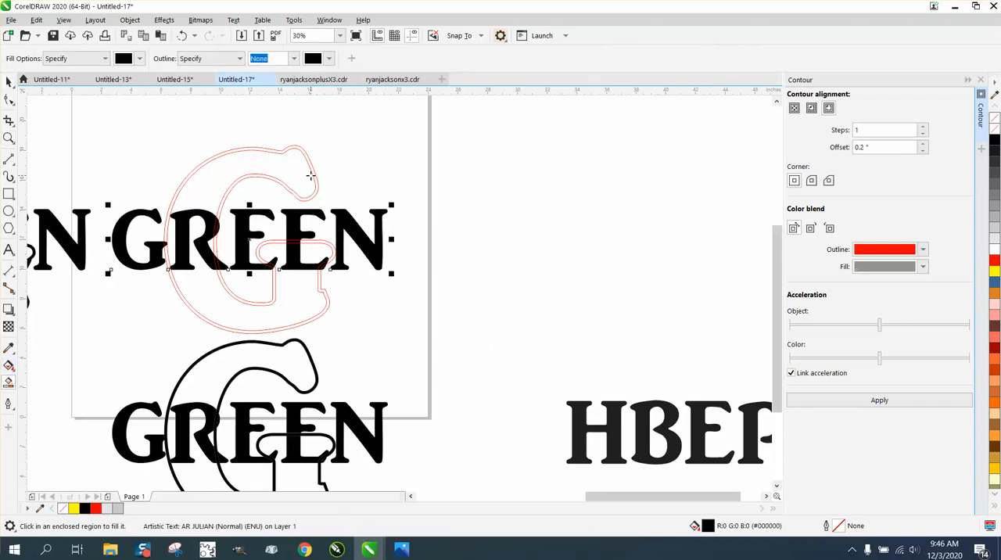
pyautogui.click(311, 171)
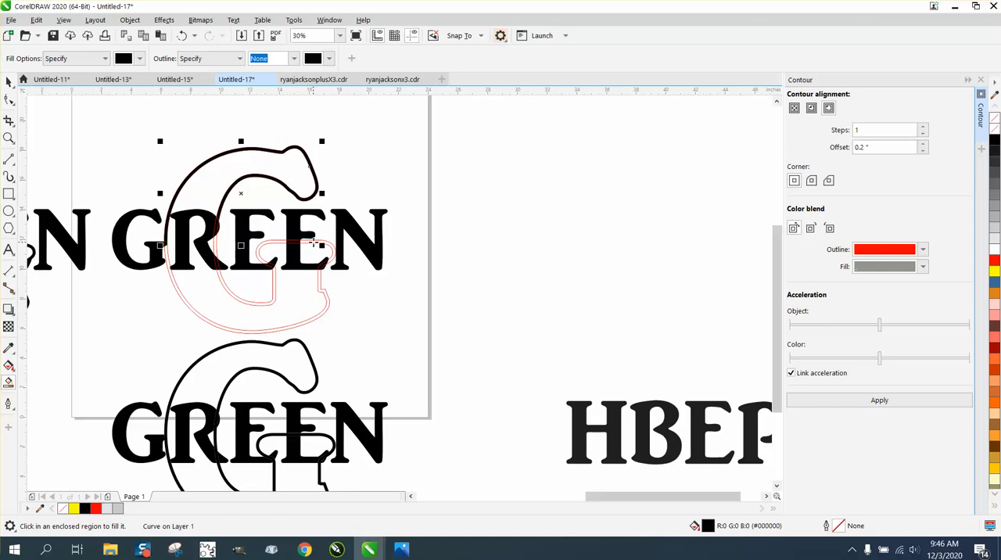
pyautogui.click(279, 248)
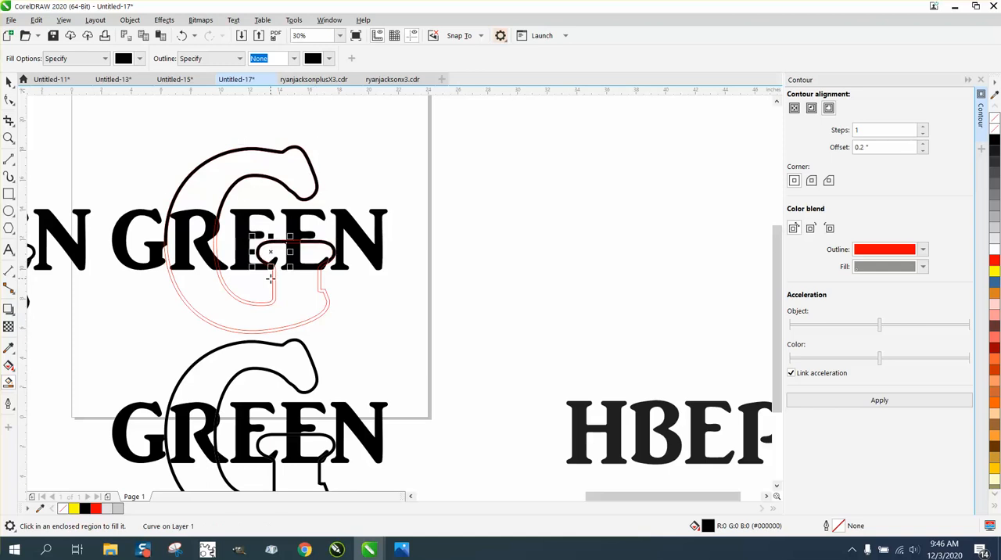
pyautogui.click(274, 279)
pyautogui.click(216, 248)
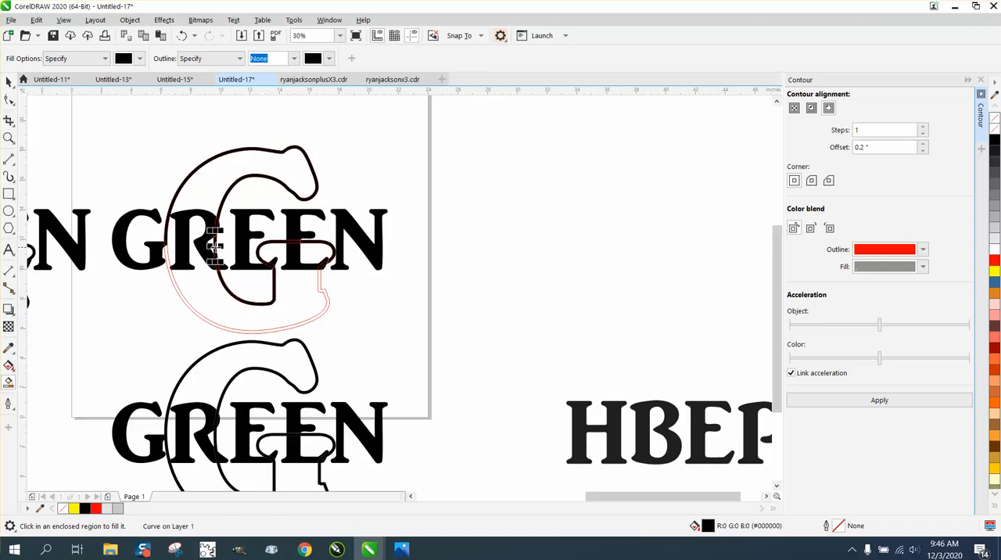
pyautogui.click(166, 249)
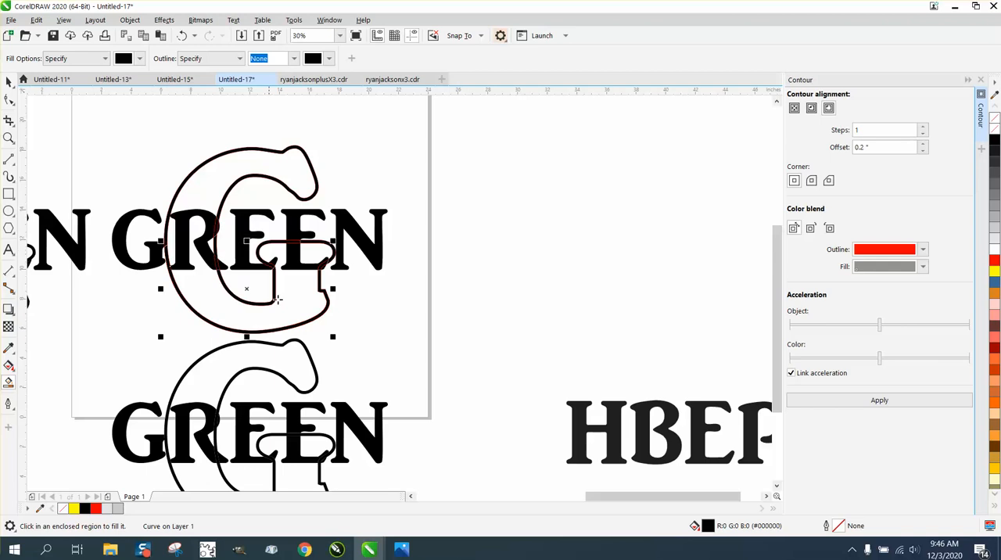
# Step: Move the assembled GREEN monogram below the page away to the empty area beneath and beyond HBEP
pyautogui.click(9, 82)
pyautogui.scroll(-2, 358, 135)
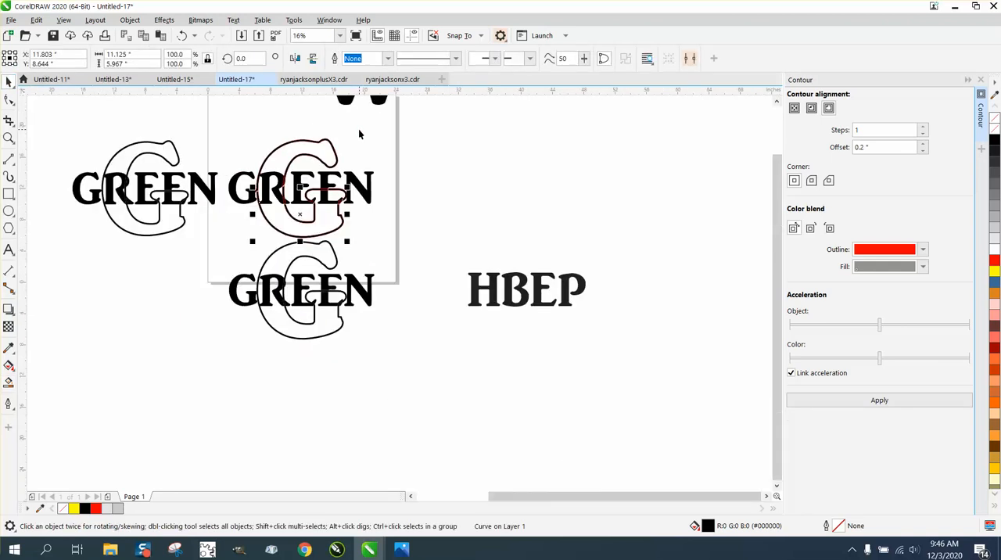
pyautogui.moveTo(231, 253); pyautogui.dragTo(365, 328)
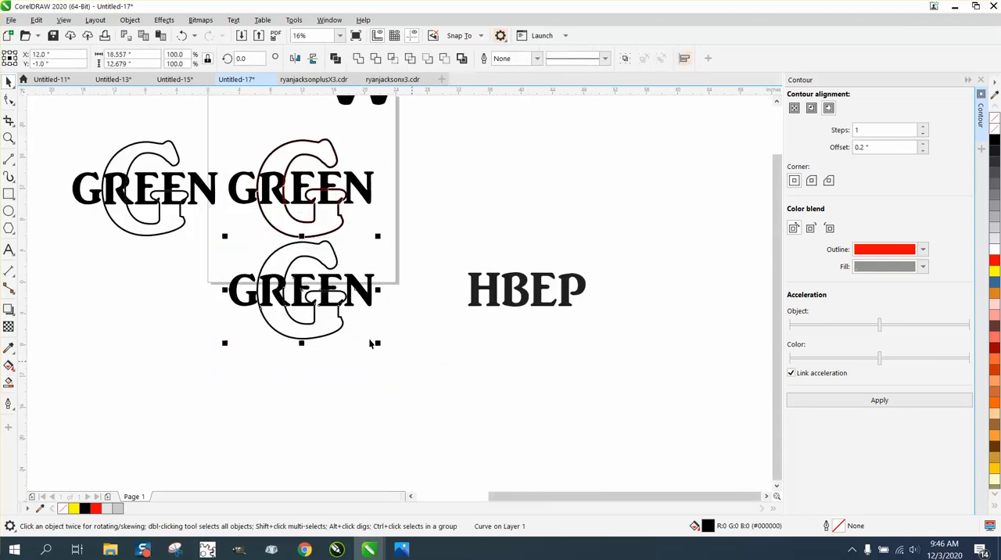
pyautogui.moveTo(324, 288); pyautogui.dragTo(674, 422)
# Step: Move the black GREEN text 13 inches straight down from the large G
pyautogui.click(370, 196)
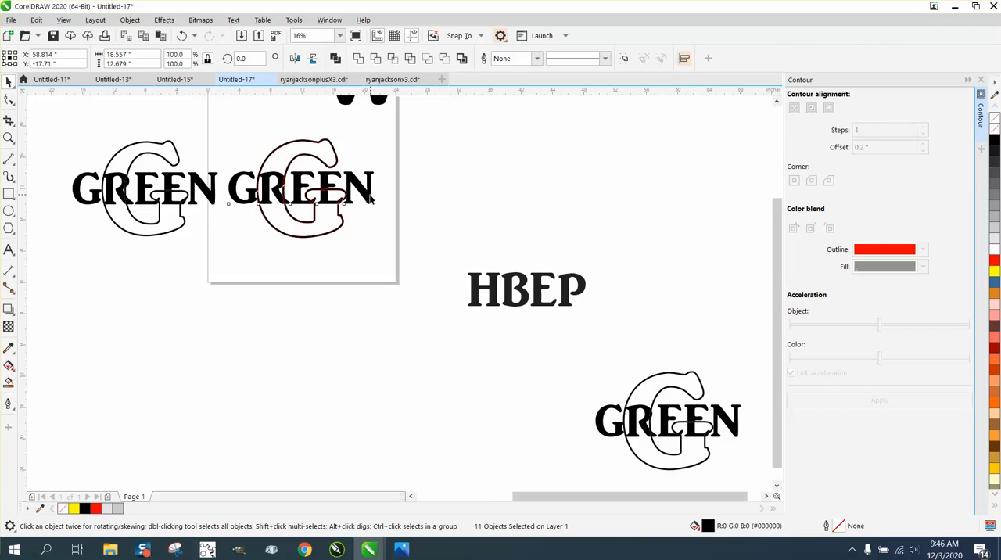
pyautogui.press('Left')
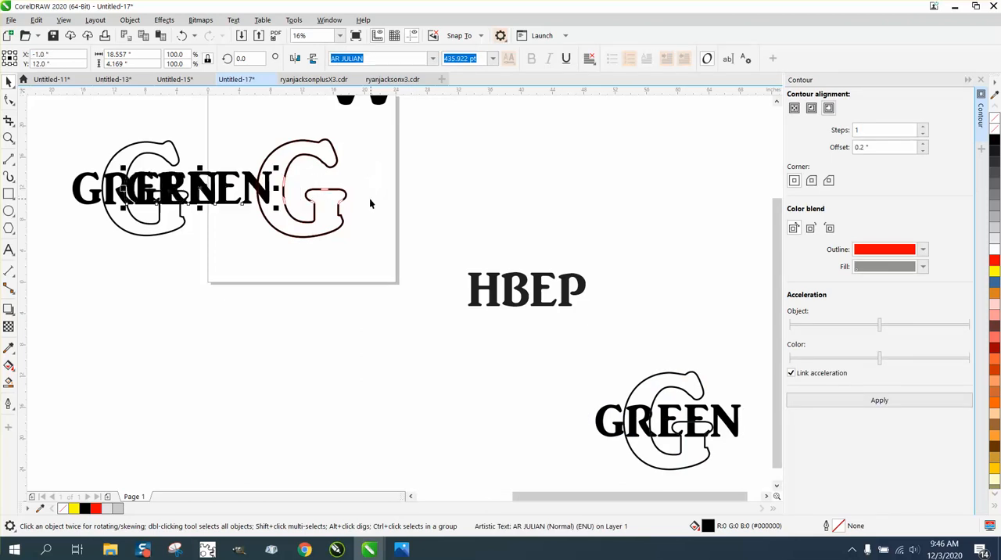
pyautogui.press('Right')
pyautogui.press('Down')
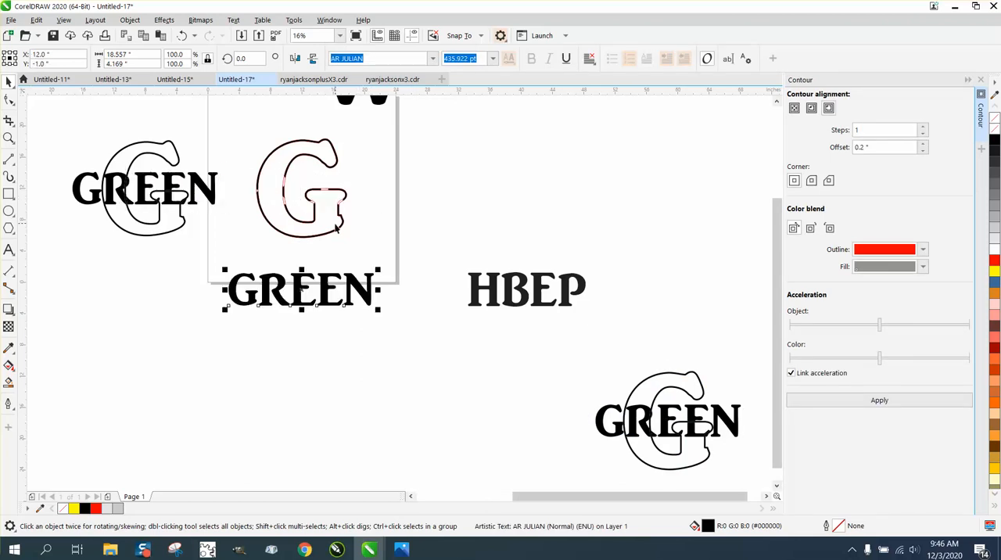
# Step: Nudge each black-filled segment of the large G's contour band down onto the black GREEN text
pyautogui.click(342, 214)
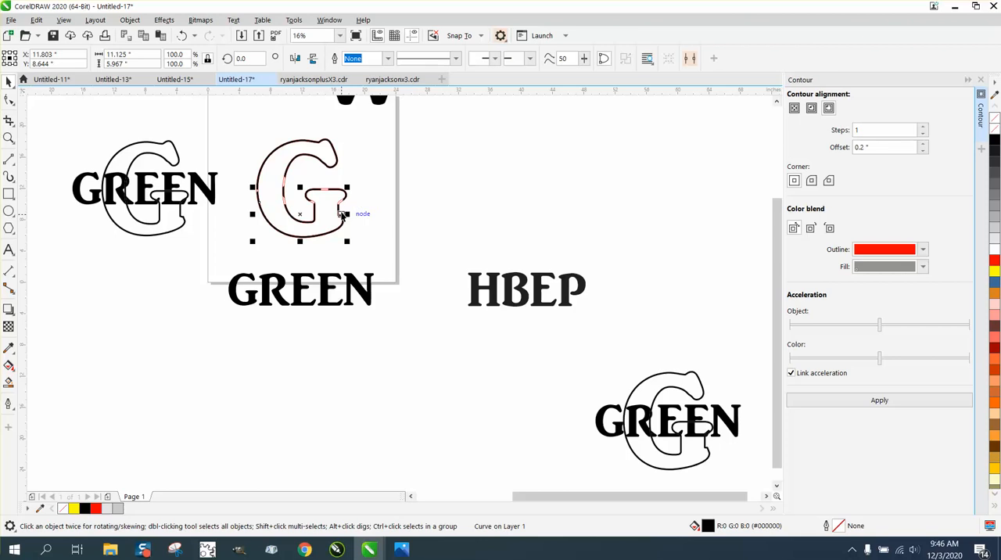
pyautogui.press('Down')
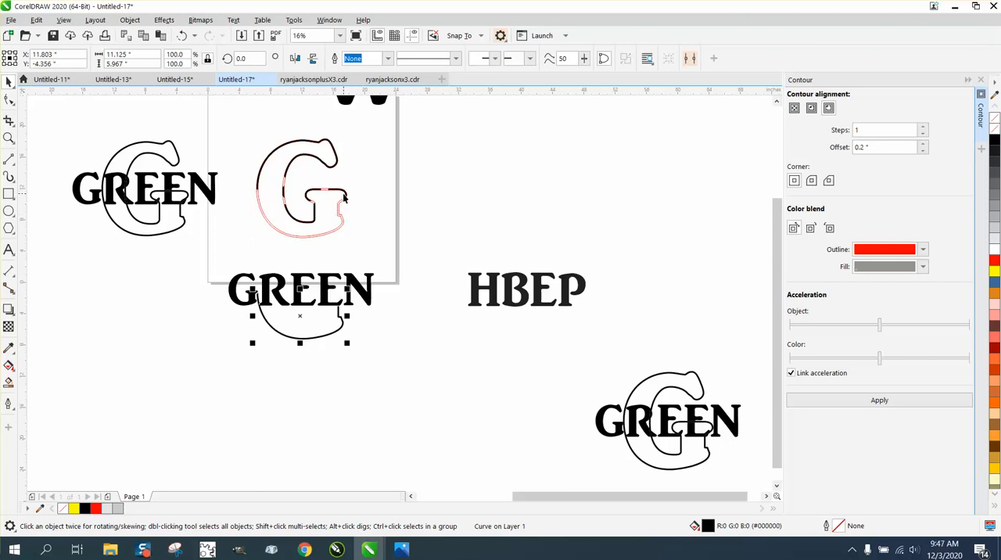
pyautogui.click(343, 196)
pyautogui.press('Down')
pyautogui.click(320, 193)
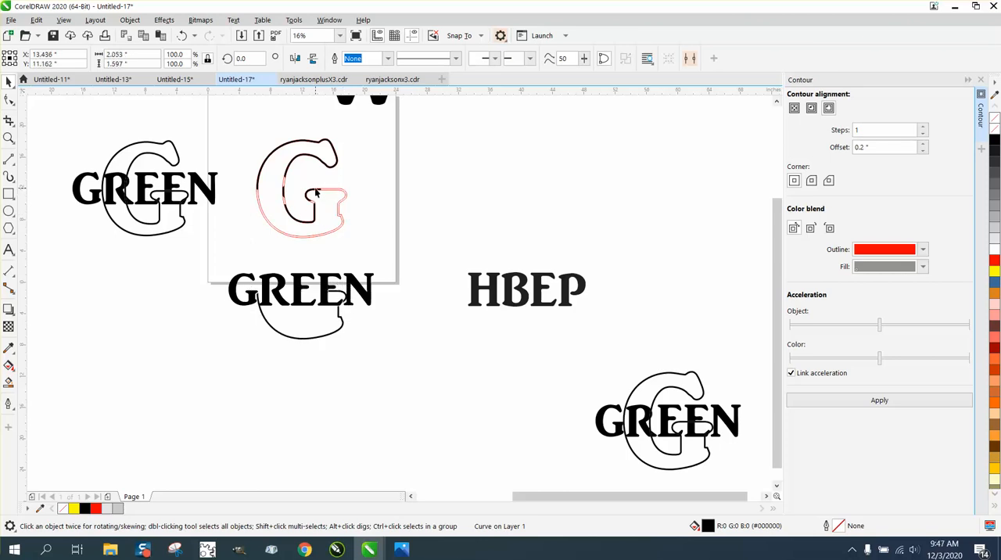
pyautogui.press('Down')
pyautogui.click(287, 192)
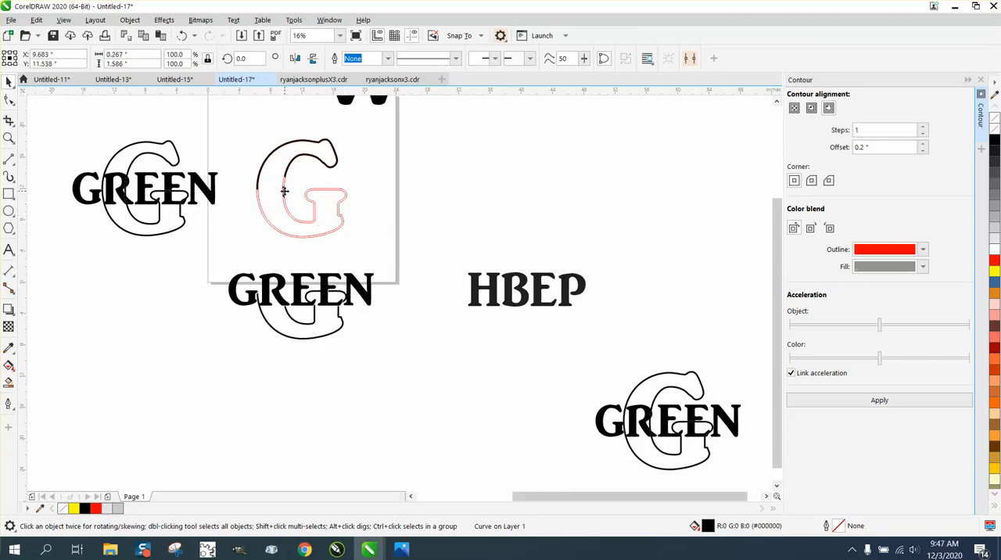
pyautogui.press('Down')
pyautogui.click(291, 164)
pyautogui.press('Down')
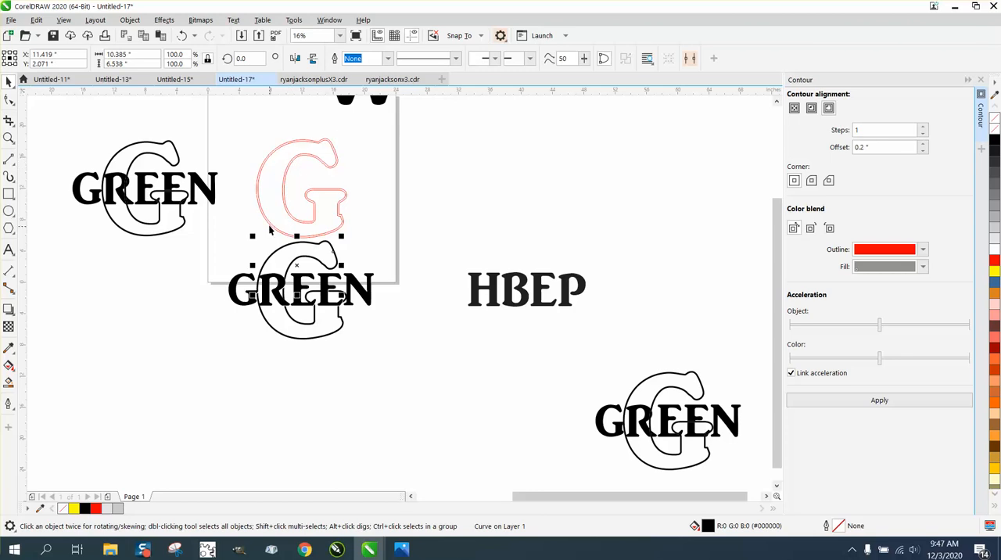
# Step: Group the black GREEN text with all the contour band segments around it
pyautogui.moveTo(218, 236); pyautogui.dragTo(407, 337)
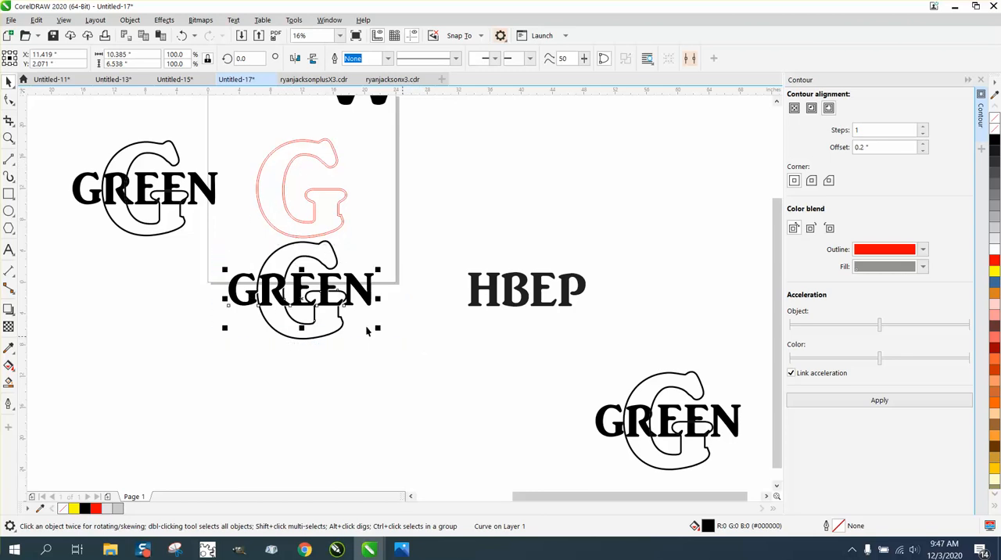
pyautogui.moveTo(211, 233); pyautogui.dragTo(449, 360)
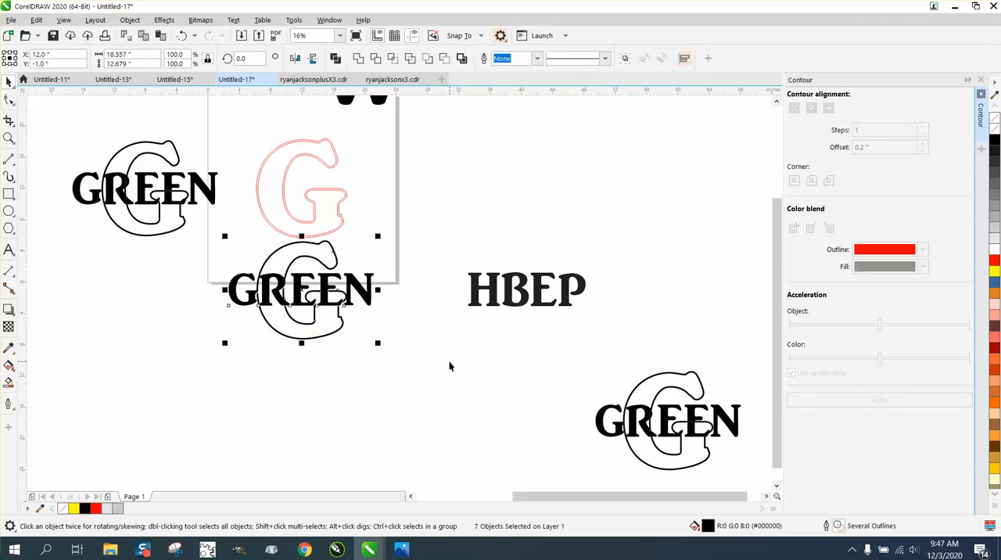
pyautogui.hotkey('ctrl', 'g')
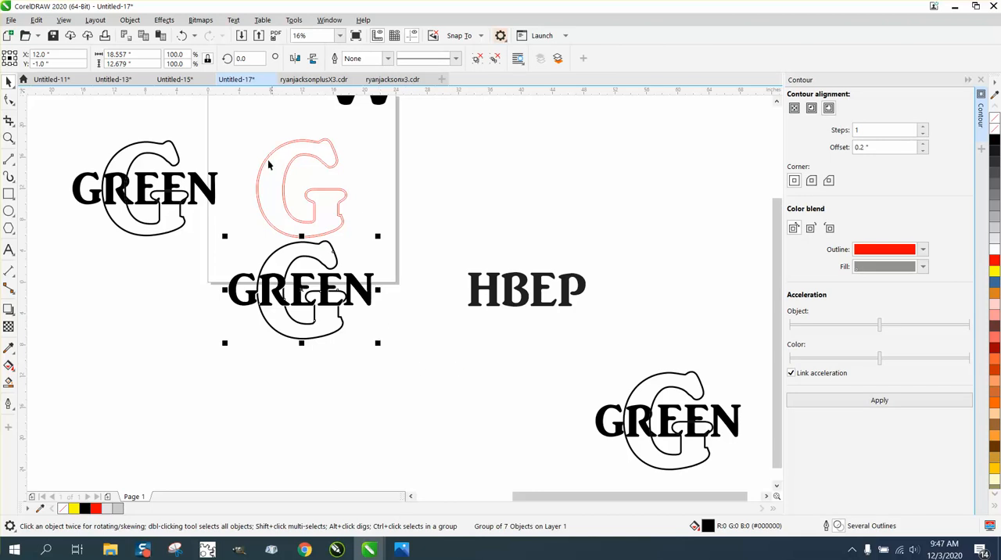
# Step: Delete the large G's red contour outlines from the page
pyautogui.moveTo(243, 137); pyautogui.dragTo(300, 192)
pyautogui.moveTo(429, 251); pyautogui.dragTo(430, 246)
pyautogui.press('Delete')
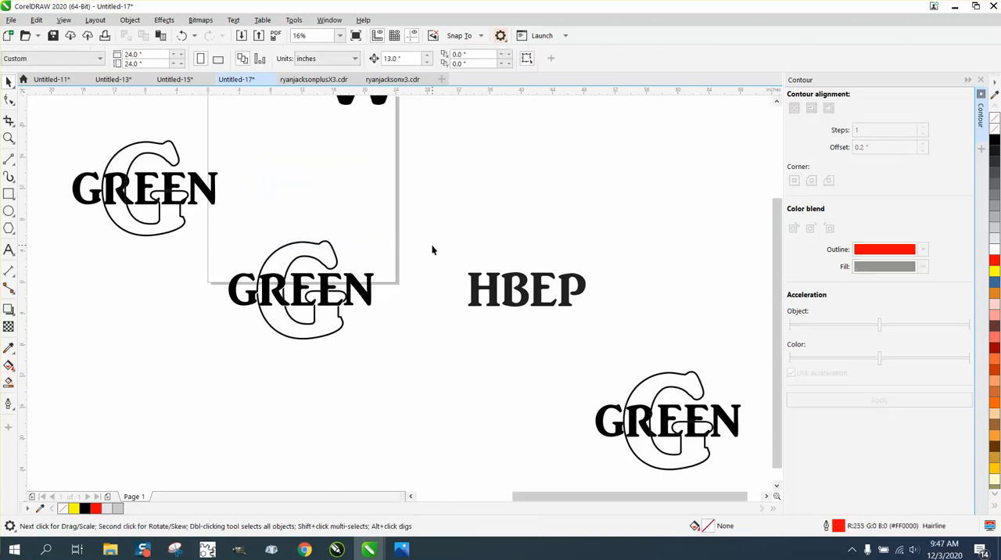
# Step: Move the grouped GREEN monogram up onto the page and delete the older GREEN monogram beside the page
pyautogui.moveTo(323, 252); pyautogui.dragTo(373, 210)
pyautogui.click(315, 244)
pyautogui.moveTo(315, 244); pyautogui.dragTo(326, 160)
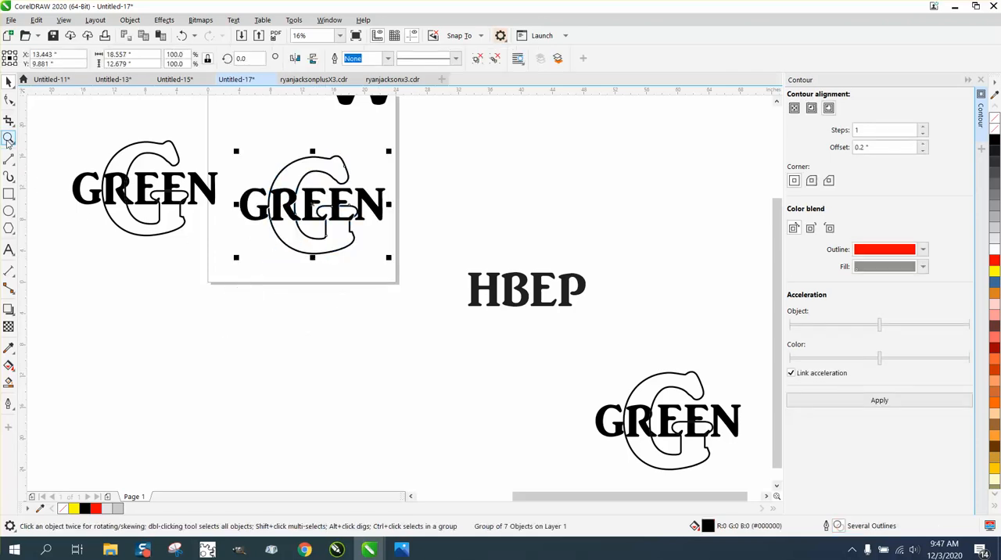
pyautogui.moveTo(60, 123); pyautogui.dragTo(231, 238)
pyautogui.press('Delete')
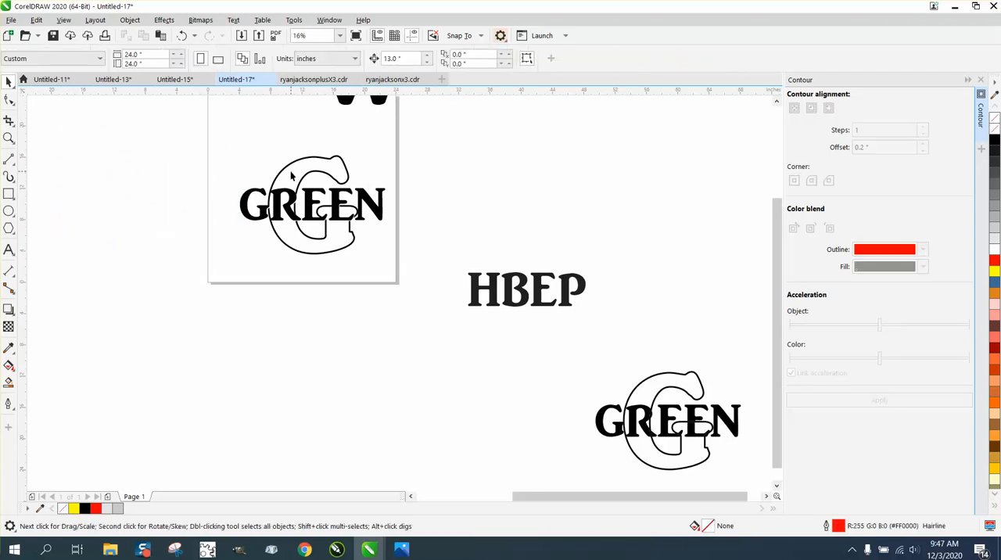
# Step: Smart Fill the lower and right-hand areas of the large outlined G in light gray and nudge the pieces down below the monogram
pyautogui.click(289, 169)
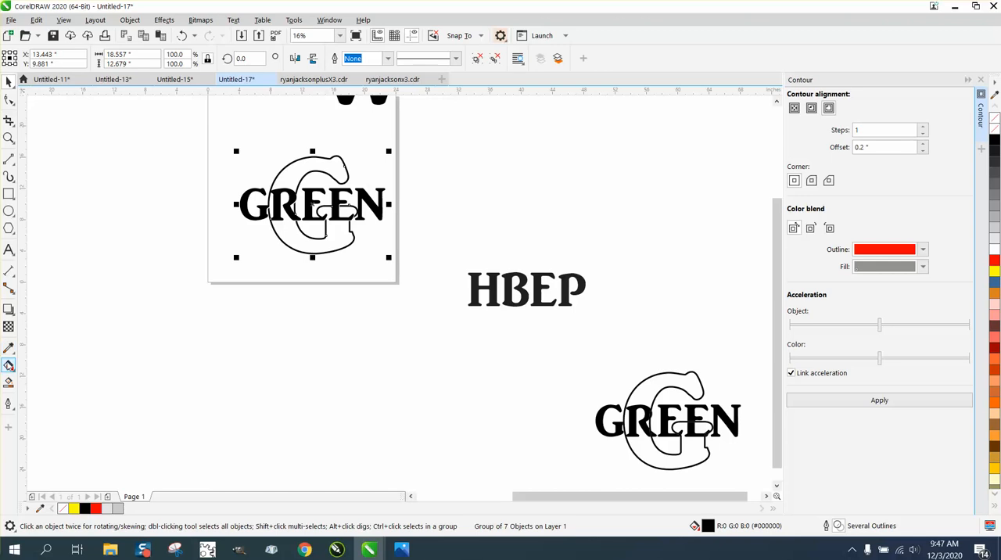
pyautogui.click(9, 383)
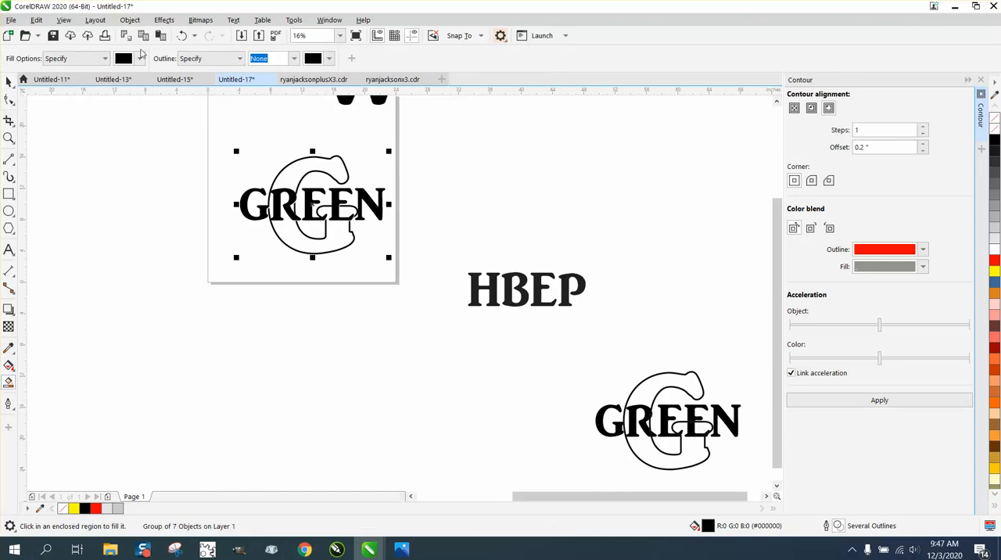
pyautogui.click(140, 60)
pyautogui.click(146, 135)
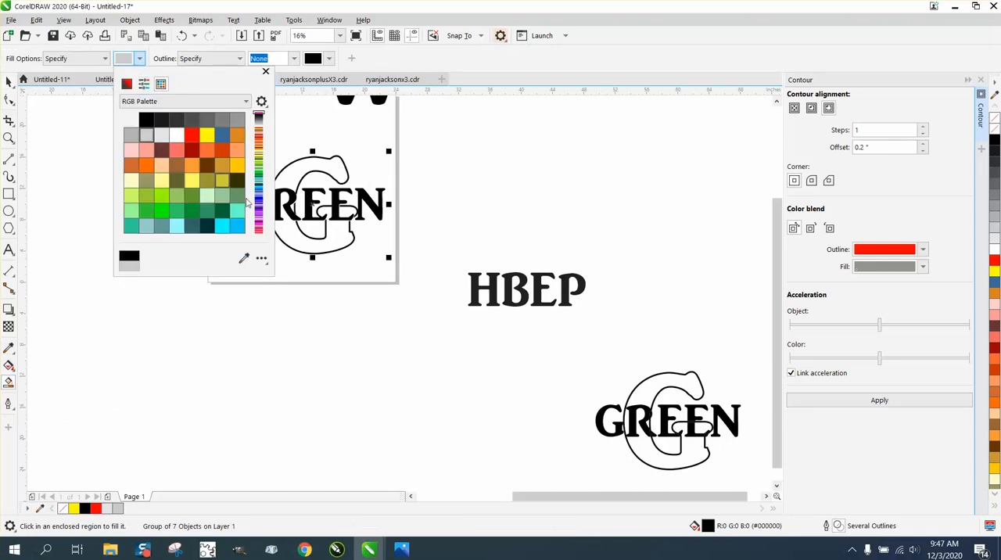
pyautogui.click(338, 242)
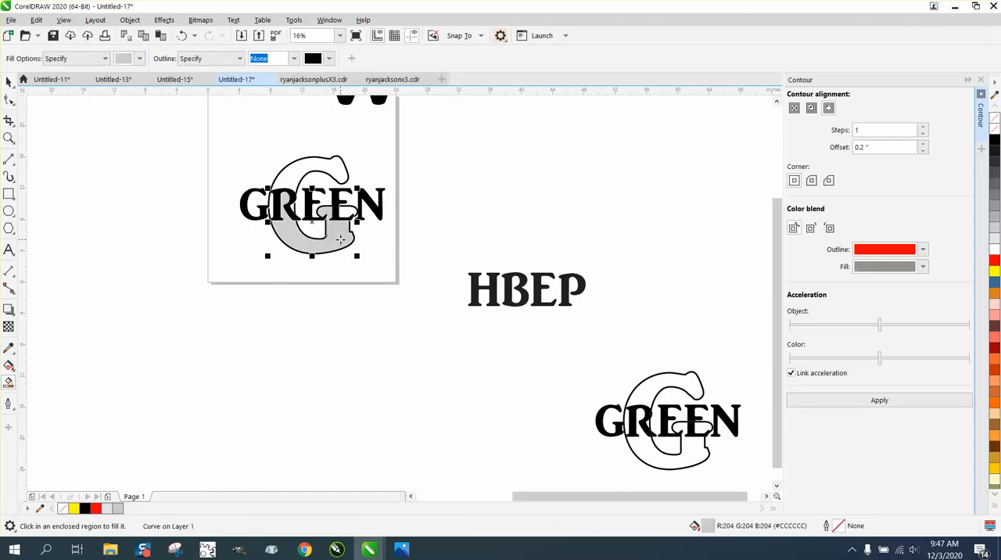
pyautogui.press('Down')
pyautogui.click(346, 212)
pyautogui.press('Down')
# Step: Smart Fill the upper area of the large G in light gray and nudge it down to join the other gray pieces
pyautogui.click(322, 164)
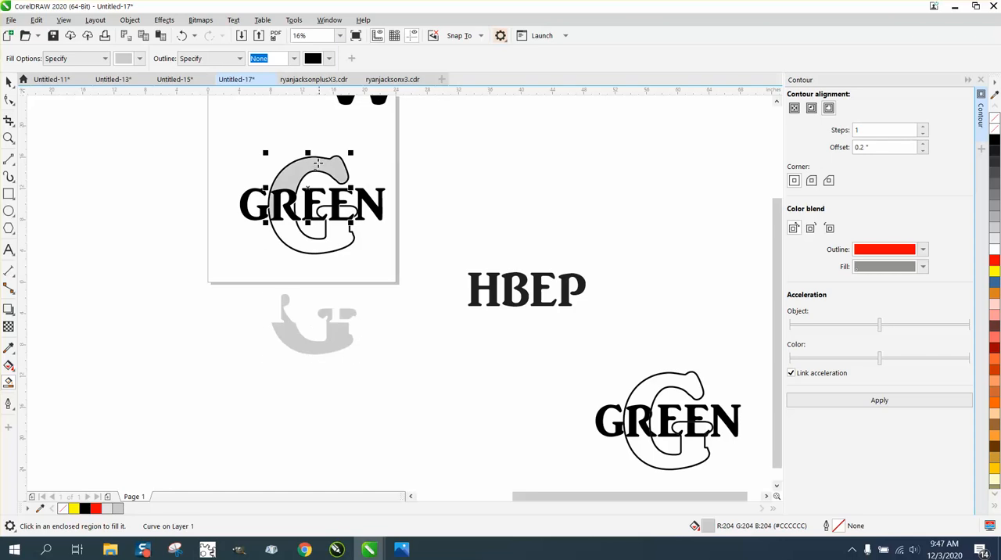
pyautogui.press('Down')
pyautogui.click(287, 197)
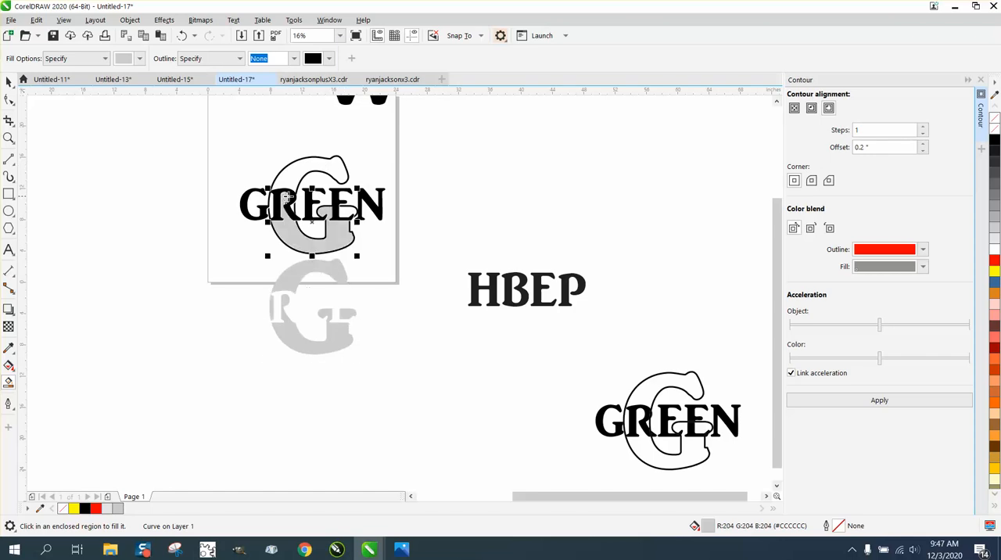
pyautogui.press('Down')
pyautogui.press('Escape')
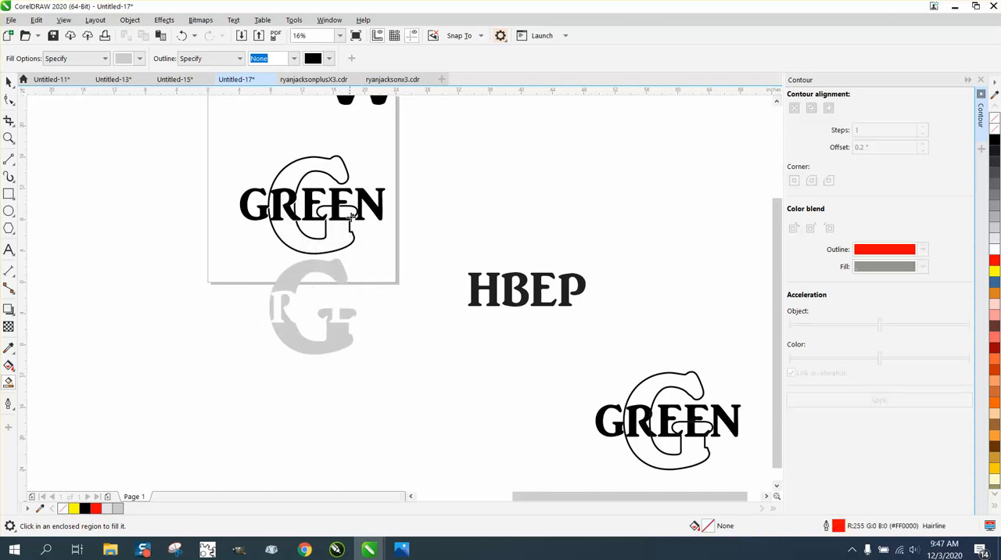
# Step: Group the three light gray G pieces below the GREEN monogram
pyautogui.click(9, 82)
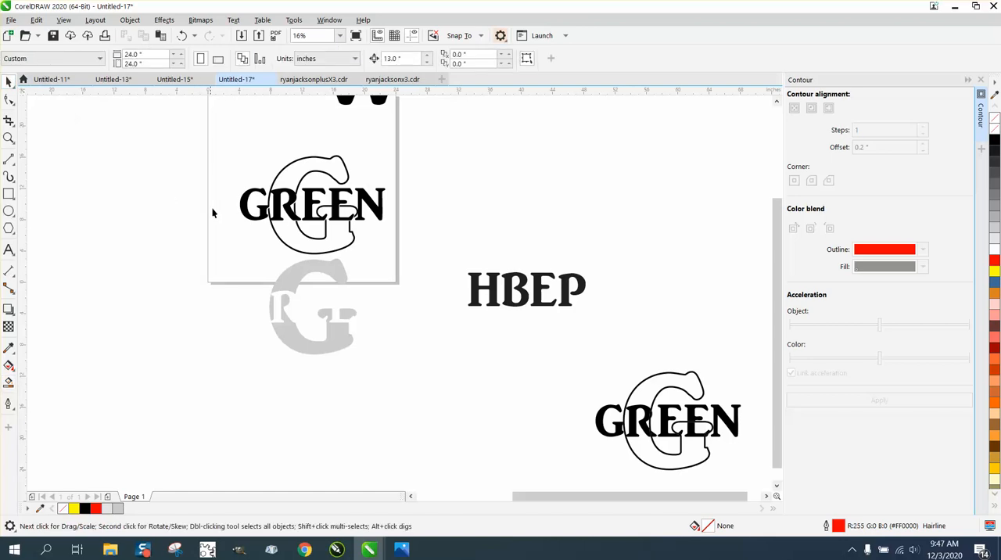
pyautogui.moveTo(374, 347); pyautogui.dragTo(410, 359)
pyautogui.press('Up')
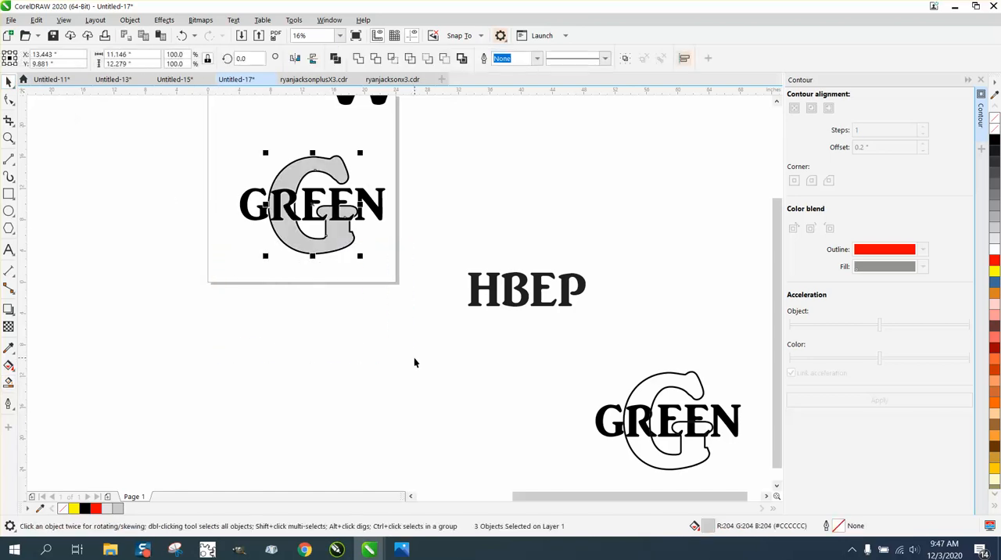
pyautogui.hotkey('ctrl', 'z')
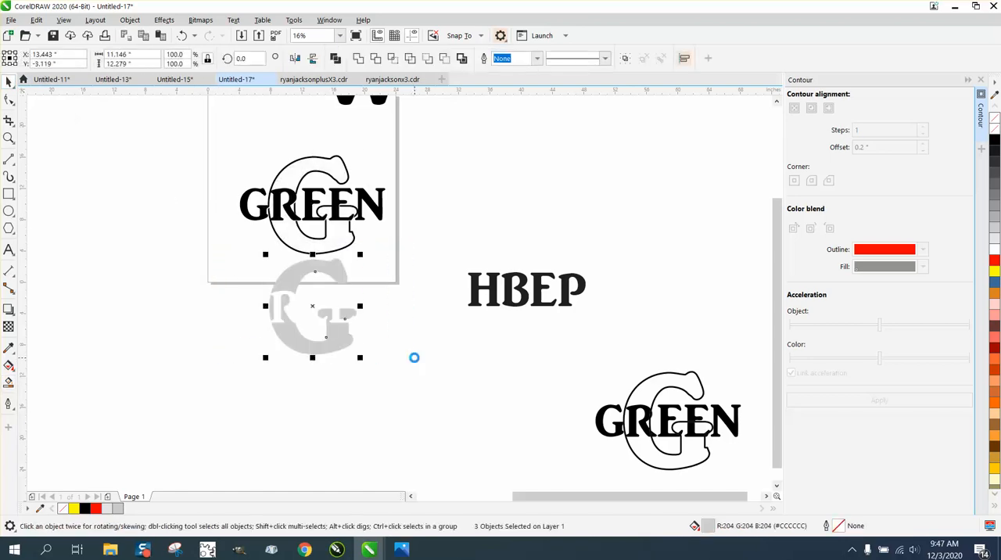
pyautogui.moveTo(219, 246); pyautogui.dragTo(249, 279)
pyautogui.moveTo(456, 391); pyautogui.dragTo(456, 391)
pyautogui.click(130, 19)
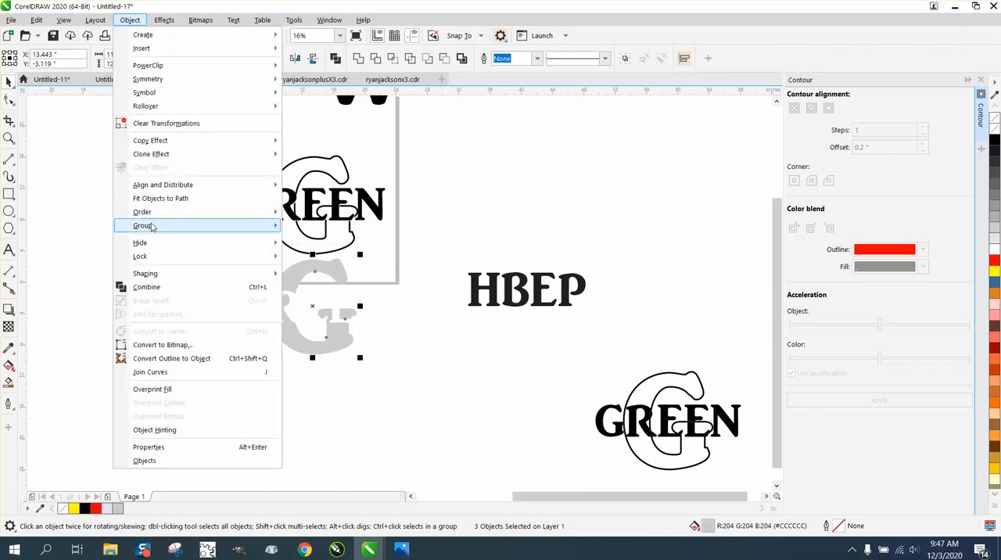
pyautogui.moveTo(153, 226)
pyautogui.click(309, 226)
# Step: Move the WILSON monogram that overlaps the page's upper edge out to the right of the page
pyautogui.scroll(-2, 423, 243)
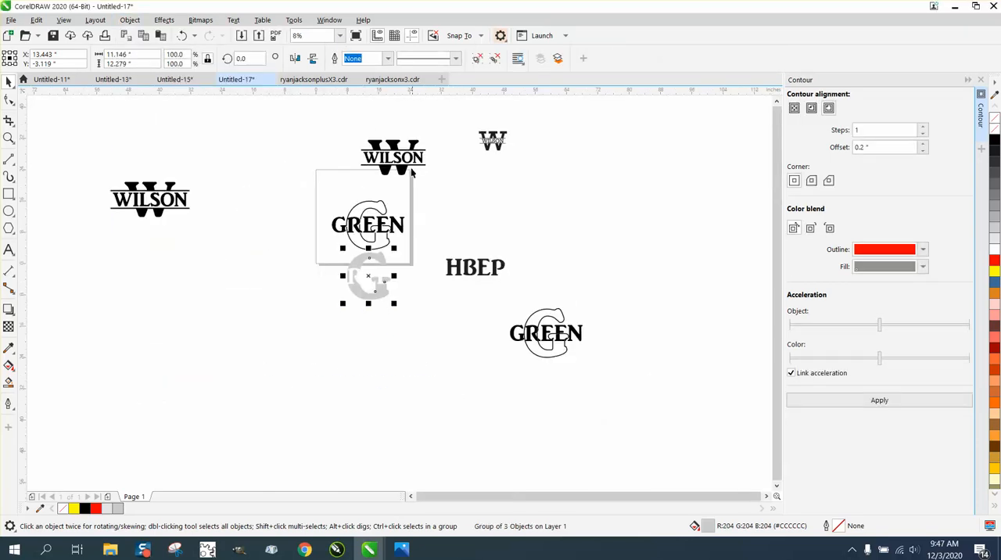
pyautogui.click(412, 172)
pyautogui.moveTo(395, 168); pyautogui.dragTo(581, 200)
# Step: Move the gray G group up into the GREEN monogram, and shrink the complete monogram to 6.125 inches wide in the page's upper-left corner
pyautogui.click(384, 259)
pyautogui.press('p')
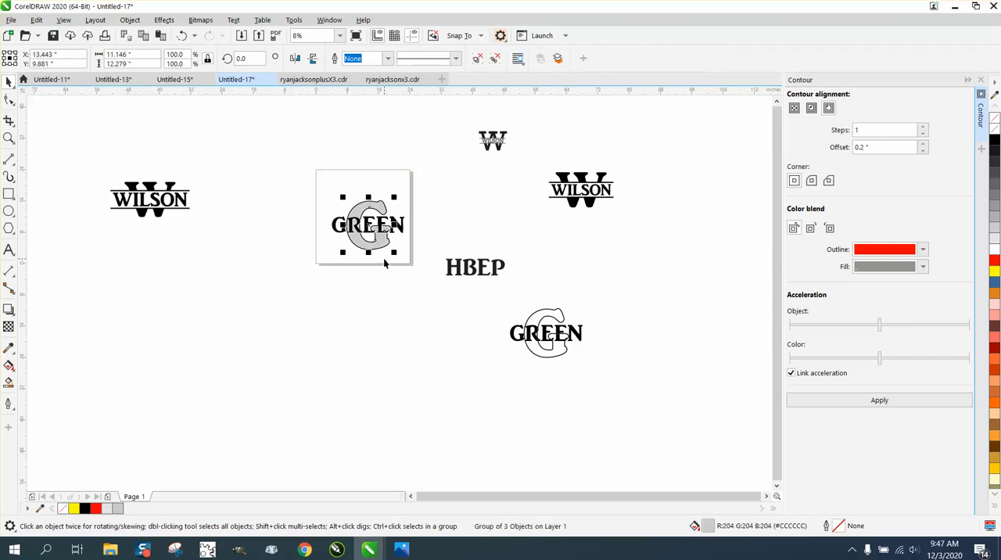
pyautogui.moveTo(311, 183); pyautogui.dragTo(349, 223)
pyautogui.moveTo(344, 209); pyautogui.dragTo(331, 178)
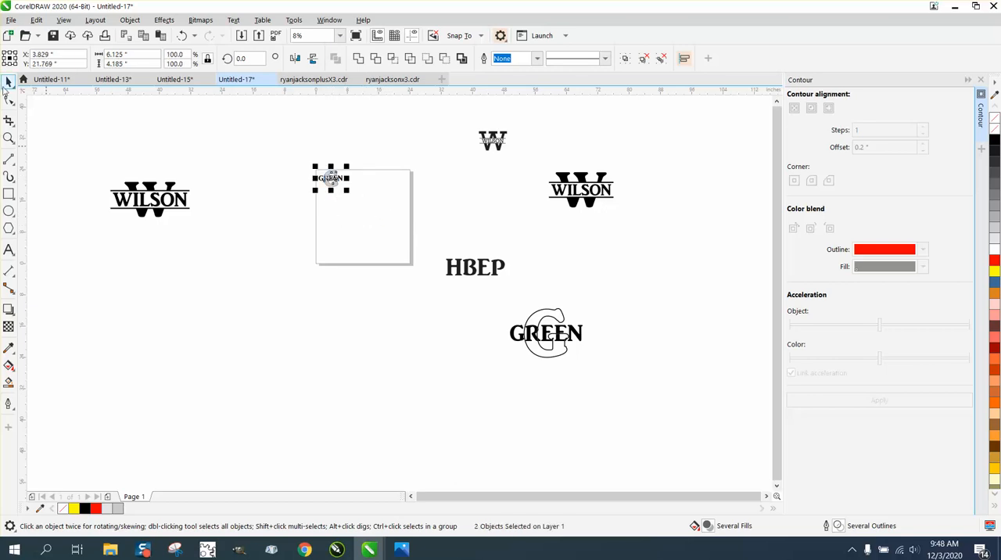
# Step: Draw an upright rectangle about 10.8 by 19.5 inches between the WILSON monogram and the page
pyautogui.click(9, 138)
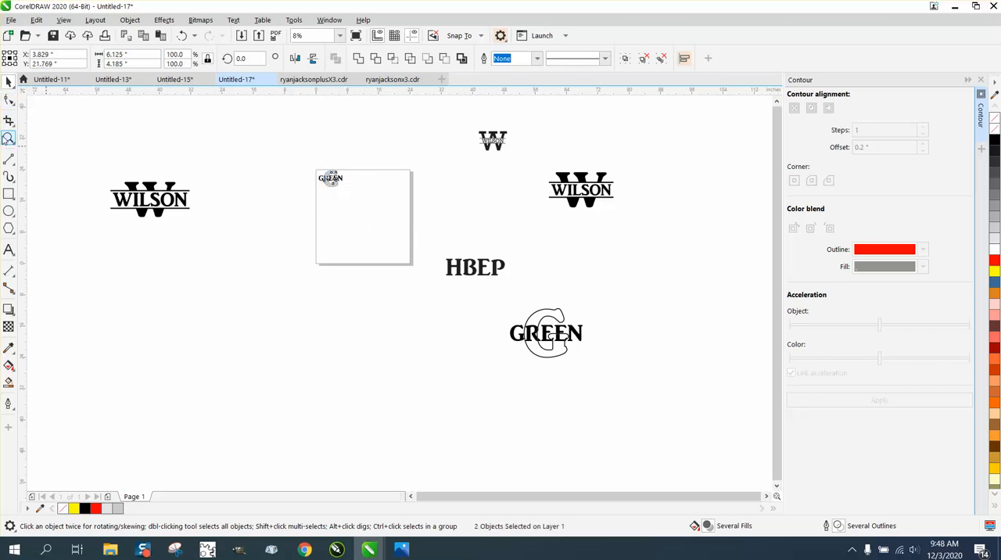
pyautogui.click(9, 193)
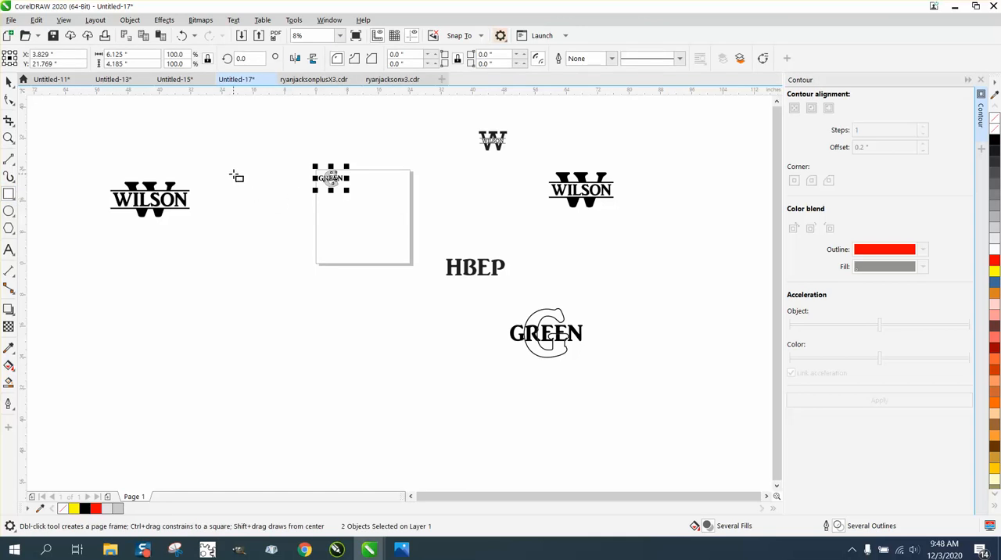
pyautogui.moveTo(234, 176); pyautogui.dragTo(278, 254)
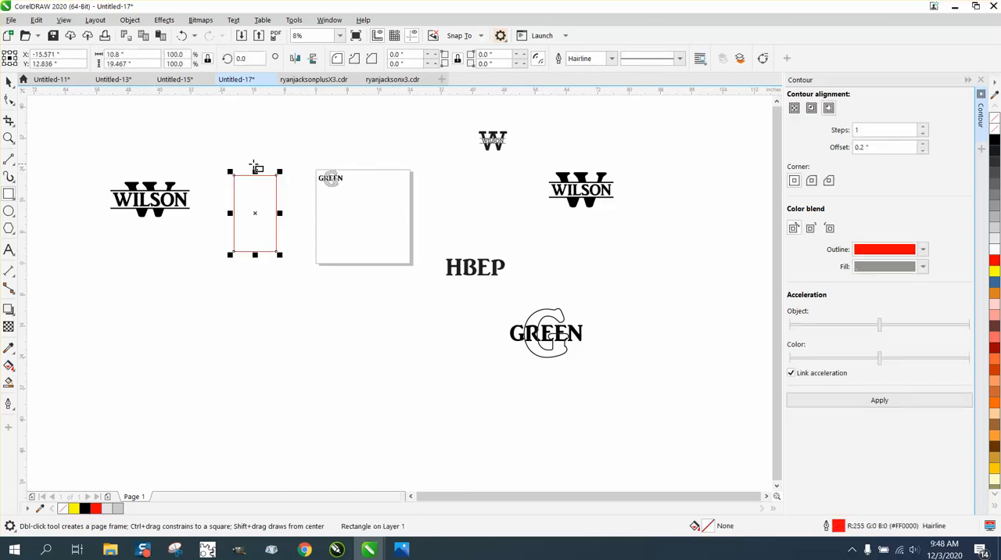
# Step: Center both the small GREEN monogram and the red rectangle on the page
pyautogui.click(9, 83)
pyautogui.moveTo(301, 160); pyautogui.dragTo(334, 186)
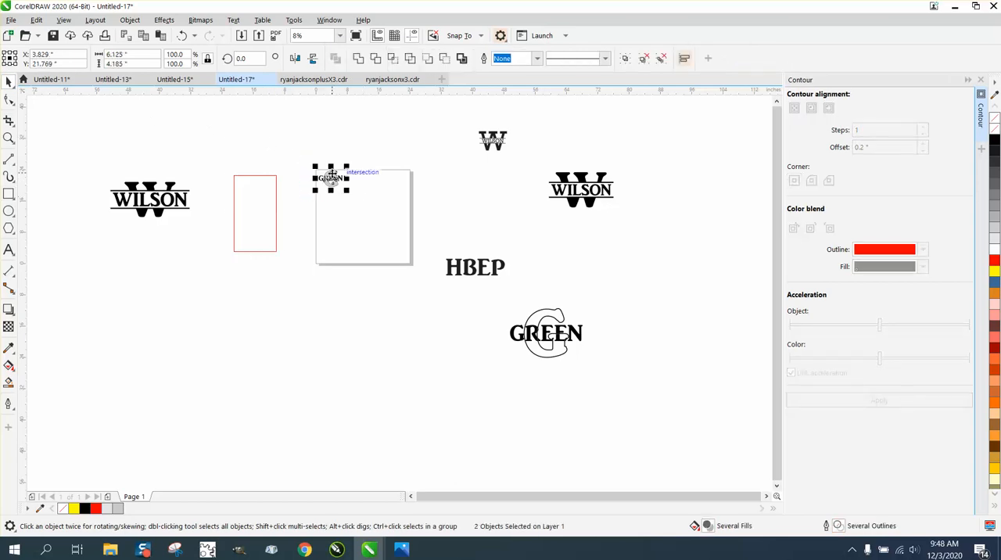
pyautogui.press('p')
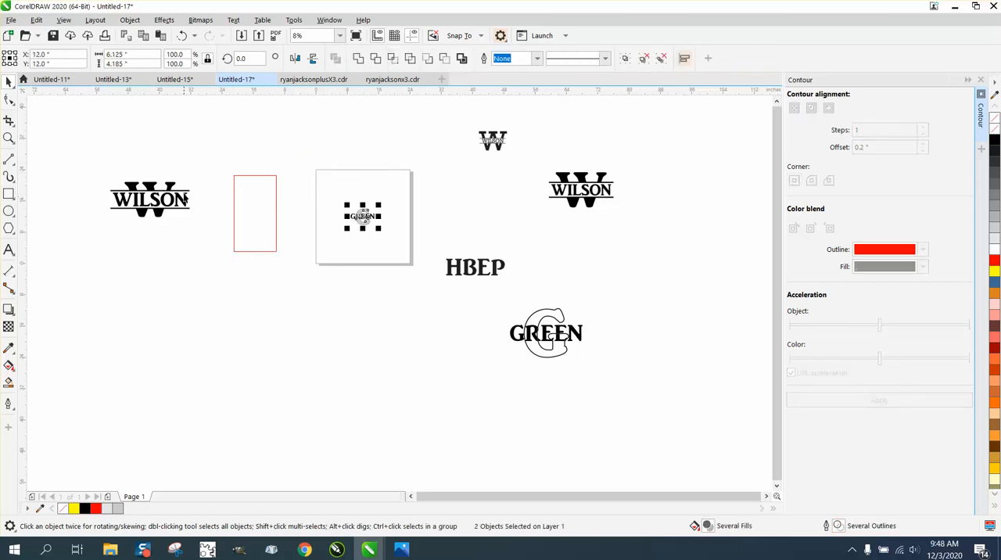
pyautogui.click(259, 214)
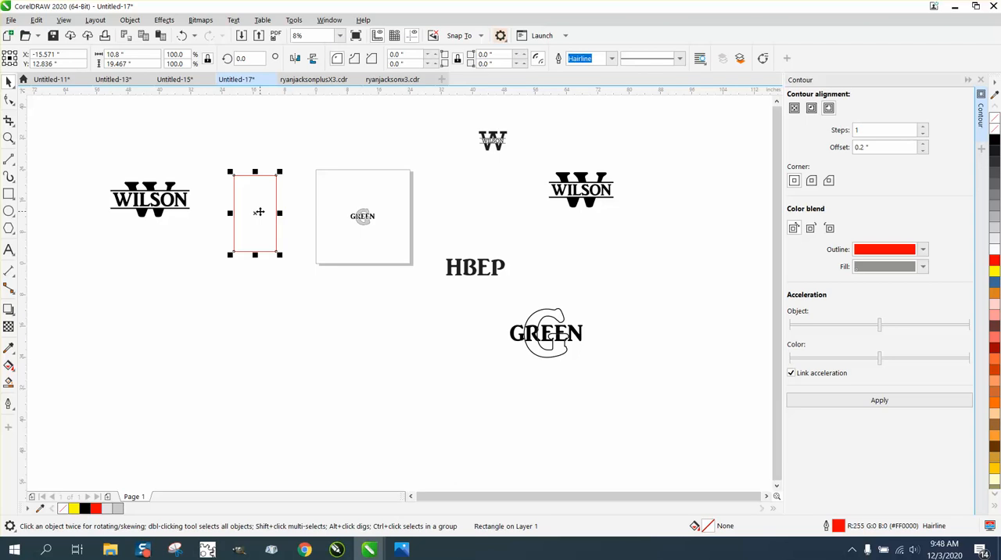
pyautogui.press('p')
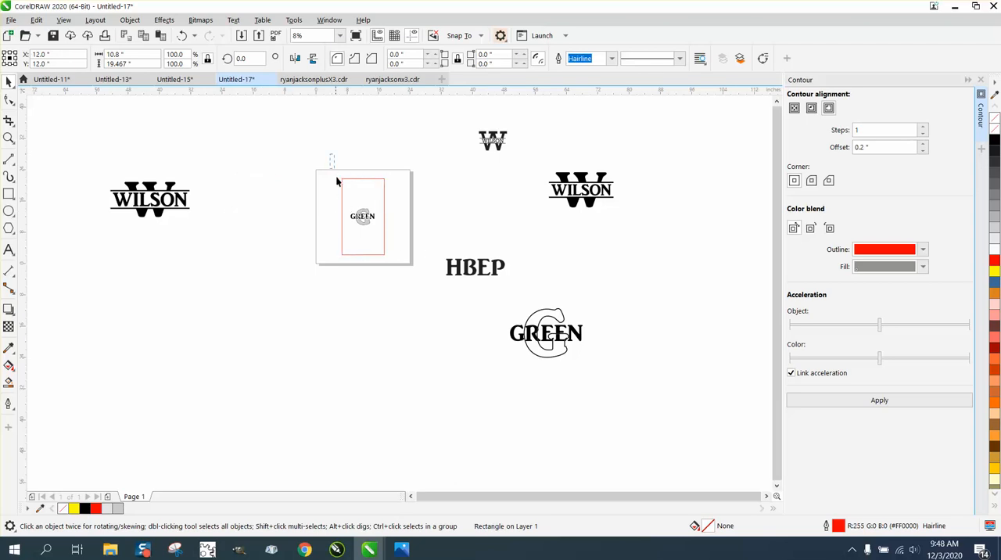
# Step: Move the rectangle together with the GREEN monogram so its upper-left corner snaps to the page's upper-left corner
pyautogui.moveTo(472, 310); pyautogui.dragTo(472, 308)
pyautogui.click(331, 190)
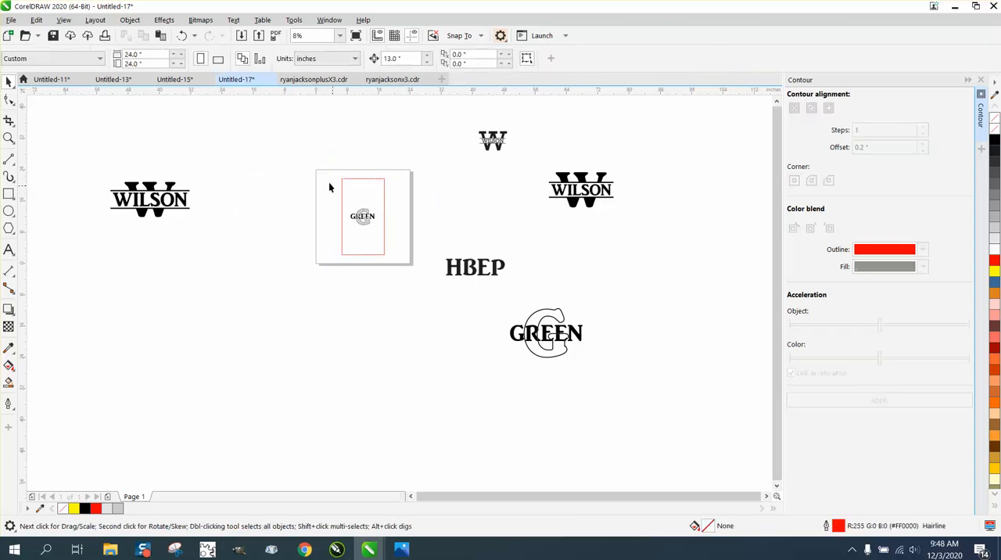
pyautogui.moveTo(384, 260); pyautogui.dragTo(388, 264)
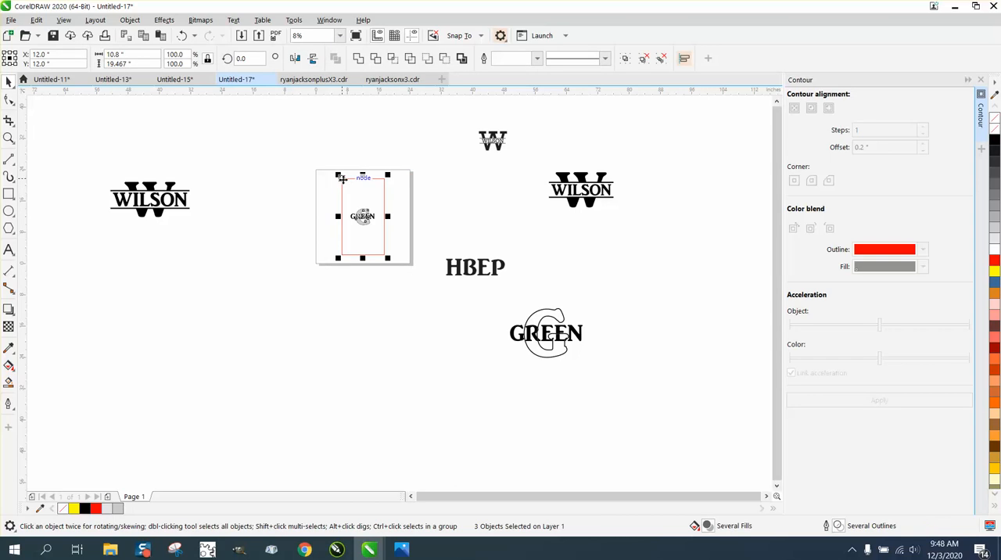
pyautogui.moveTo(341, 179); pyautogui.dragTo(315, 170)
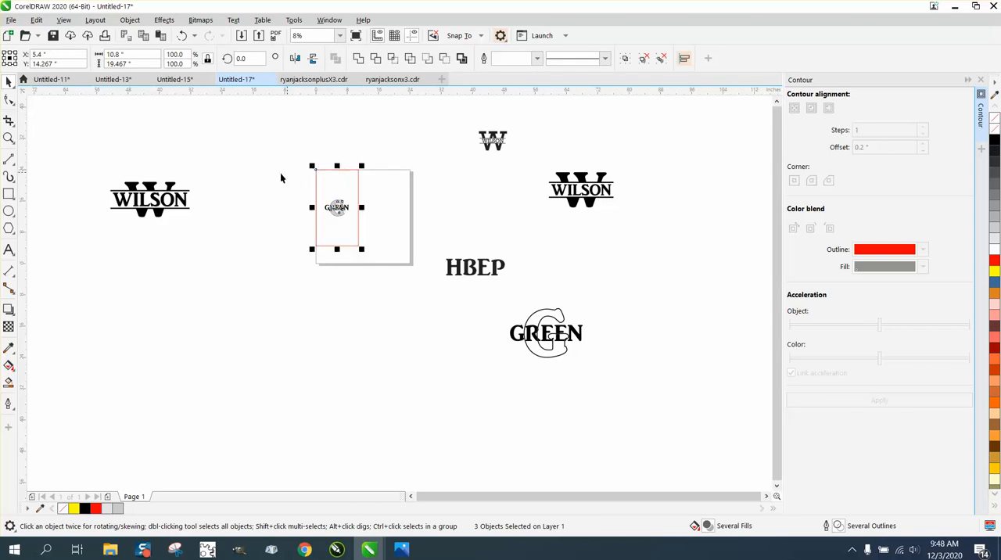
# Step: Send the red rectangle to the back of the page, behind the GREEN monogram
pyautogui.press('z')
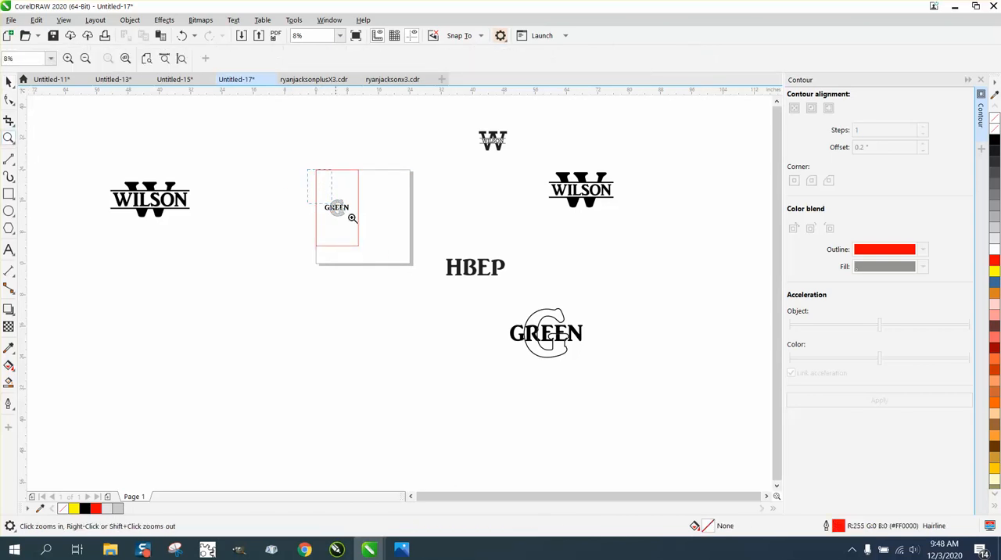
pyautogui.click(361, 211)
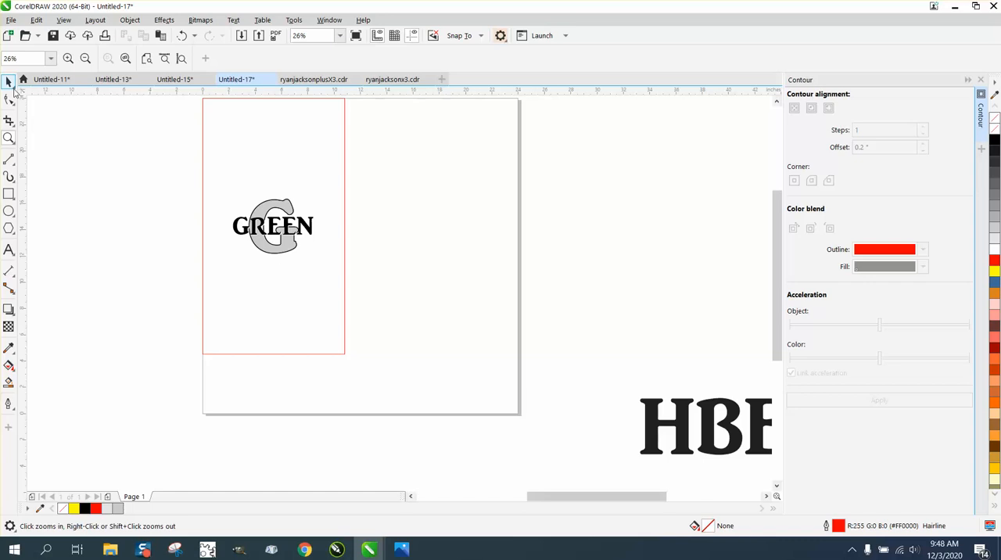
pyautogui.press('space')
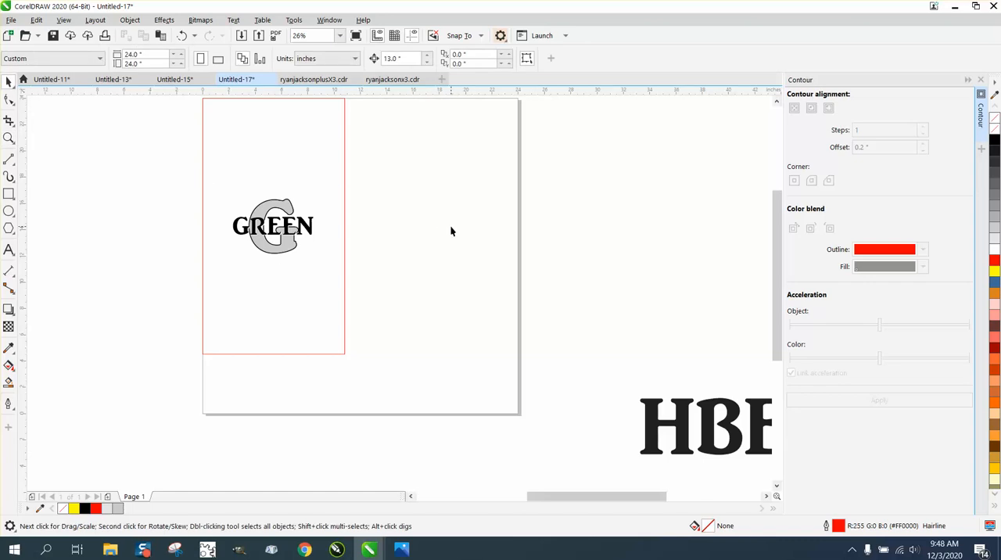
pyautogui.click(267, 207)
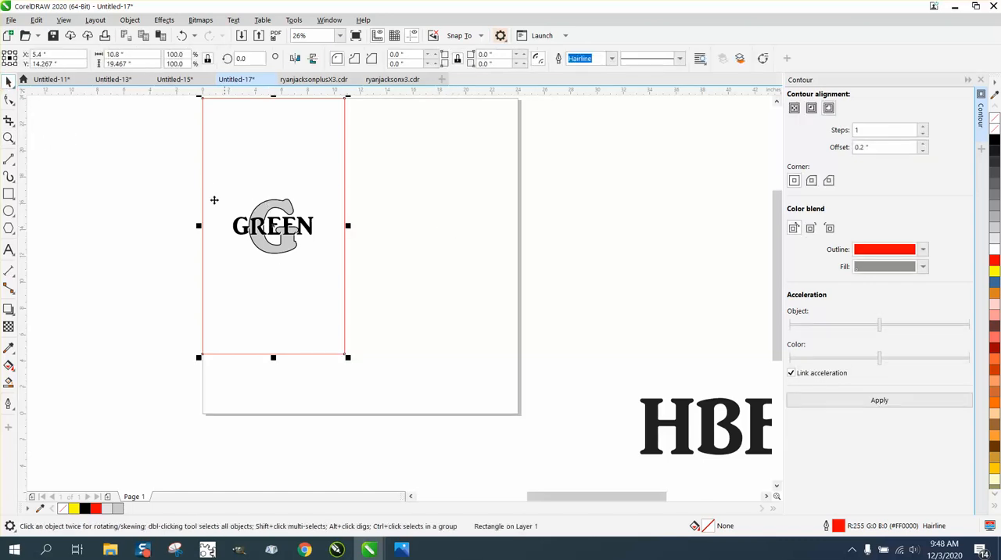
pyautogui.click(113, 185)
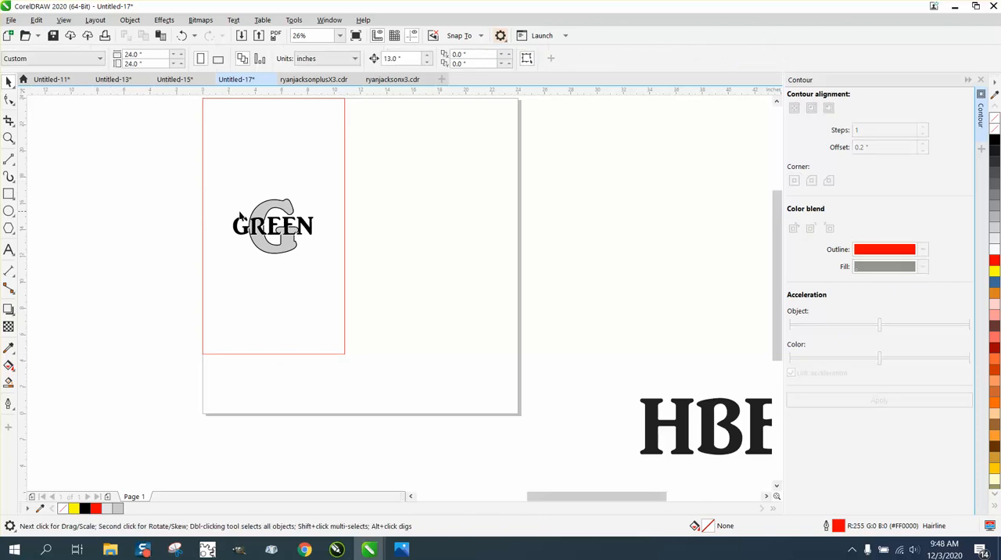
pyautogui.click(263, 217)
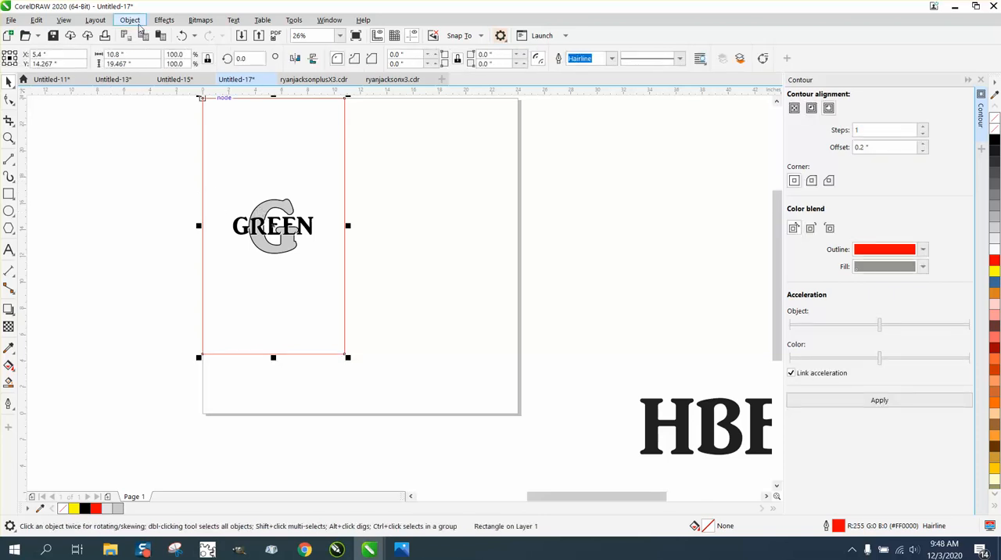
pyautogui.click(130, 20)
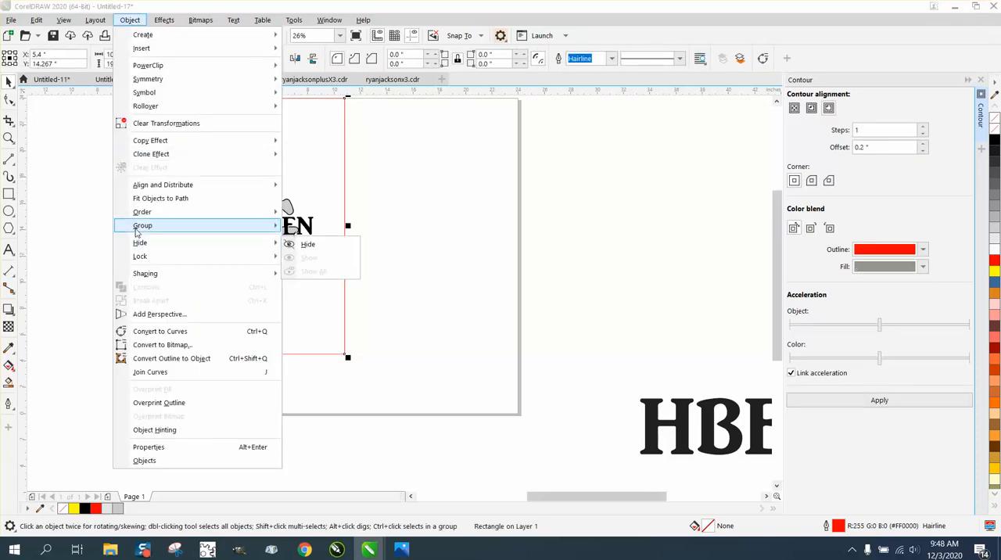
pyautogui.moveTo(137, 232)
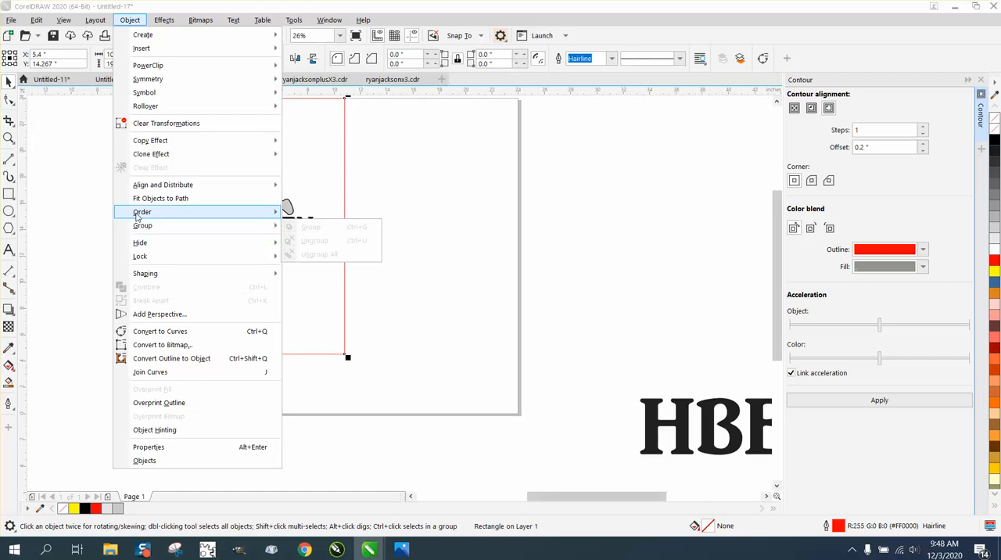
pyautogui.click(299, 227)
pyautogui.click(153, 216)
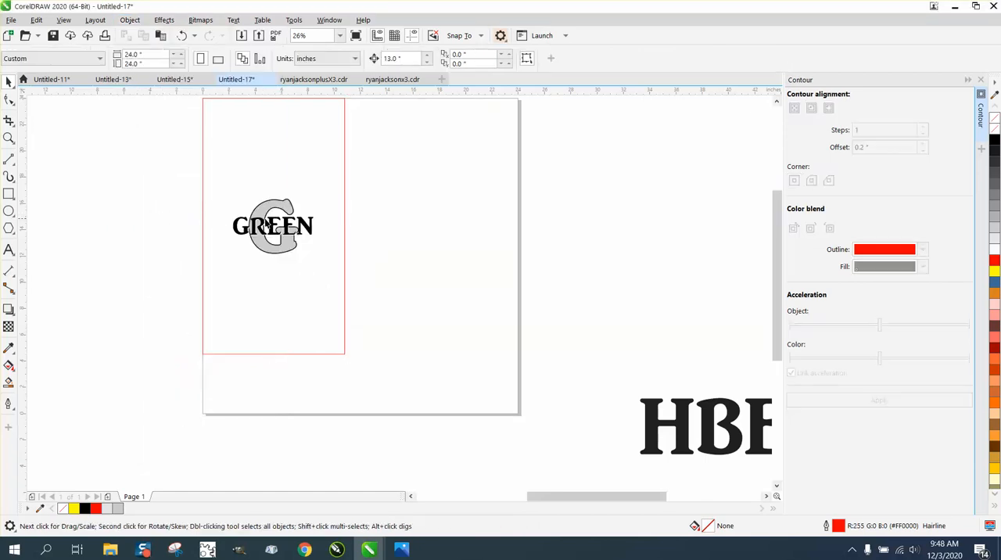
# Step: Nudge the light gray G group 13 inches left, out of the monogram and off the page
pyautogui.click(266, 209)
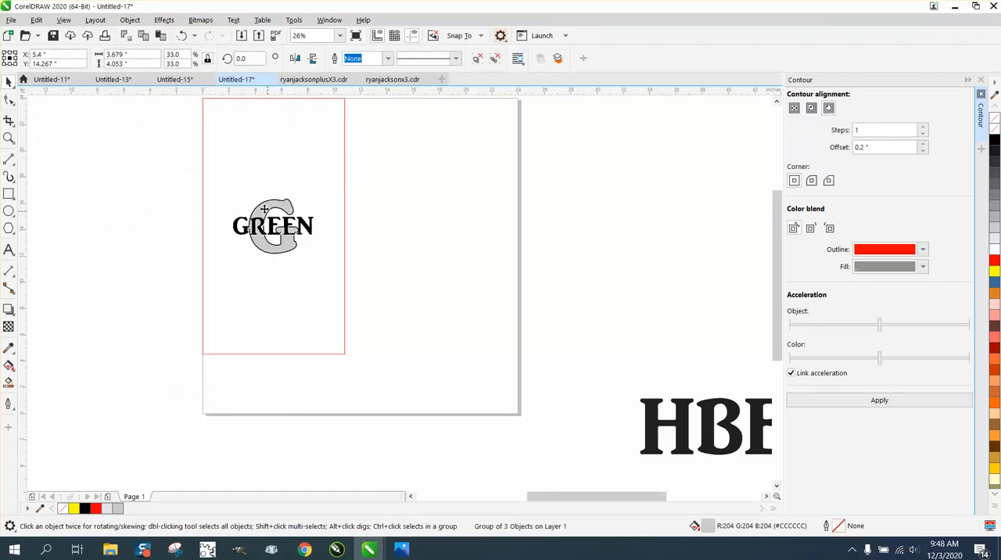
pyautogui.press('Left')
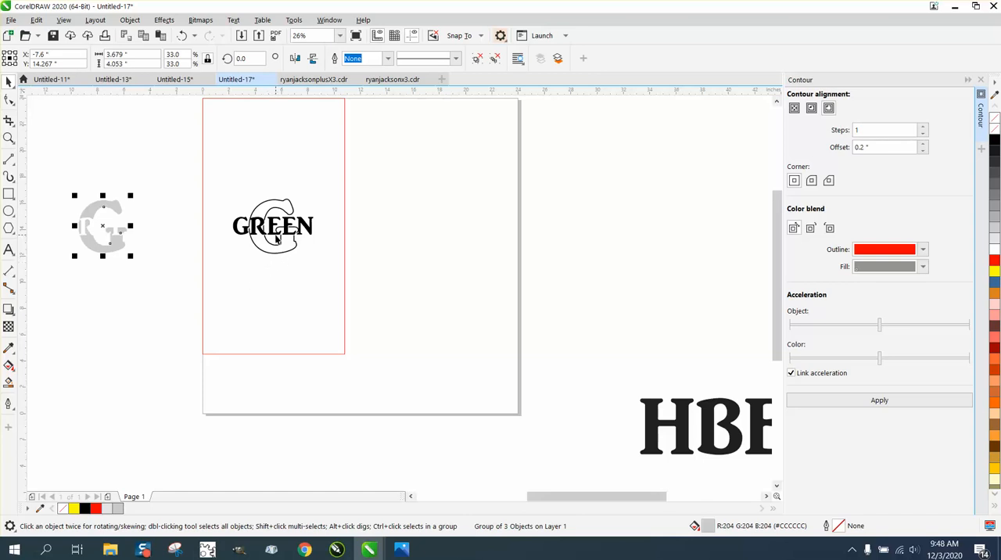
# Step: Move the black GREEN group with its G outline 13 inches left and 13 inches up, out of the red rectangle
pyautogui.click(9, 138)
pyautogui.moveTo(168, 193); pyautogui.dragTo(372, 271)
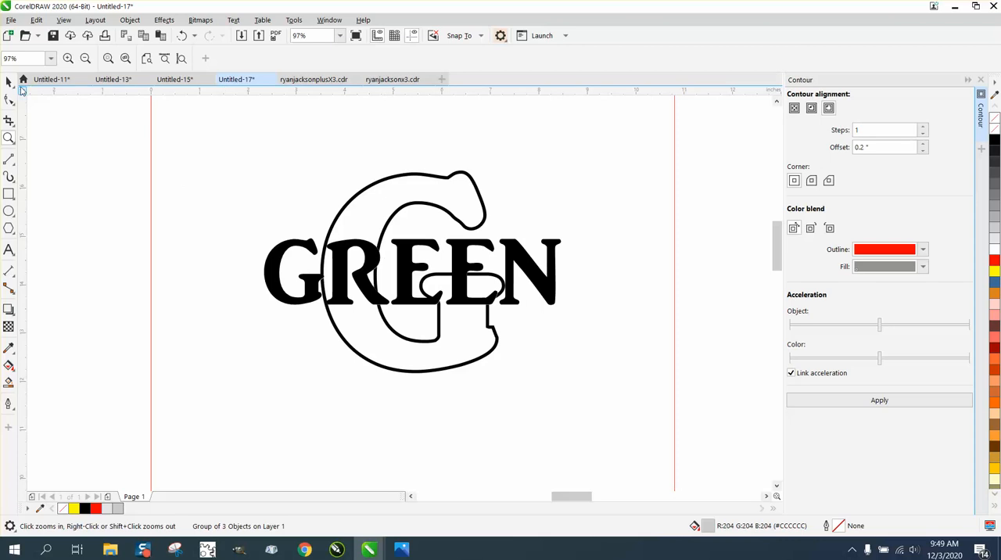
pyautogui.rightClick(384, 290)
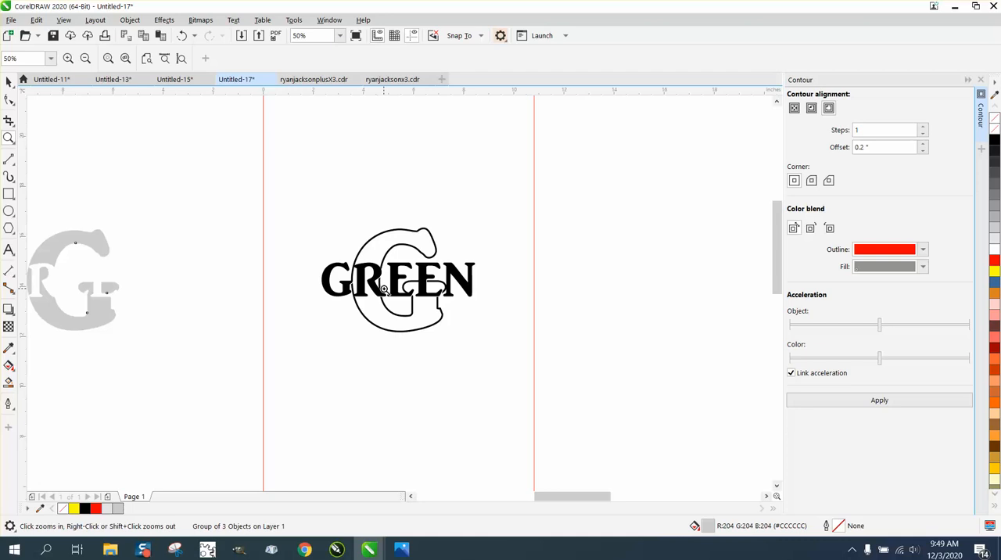
pyautogui.click(8, 81)
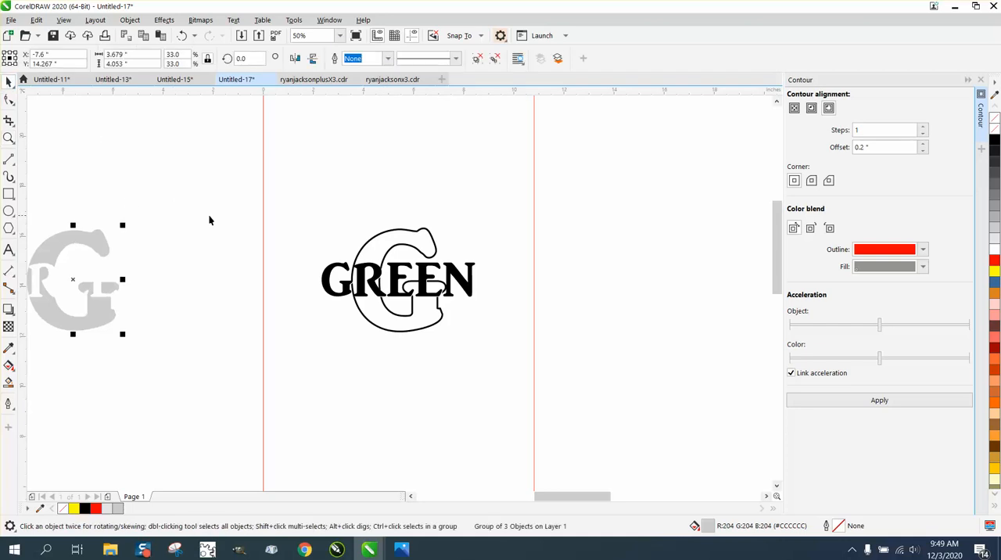
pyautogui.scroll(-2, 211, 220)
pyautogui.click(222, 248)
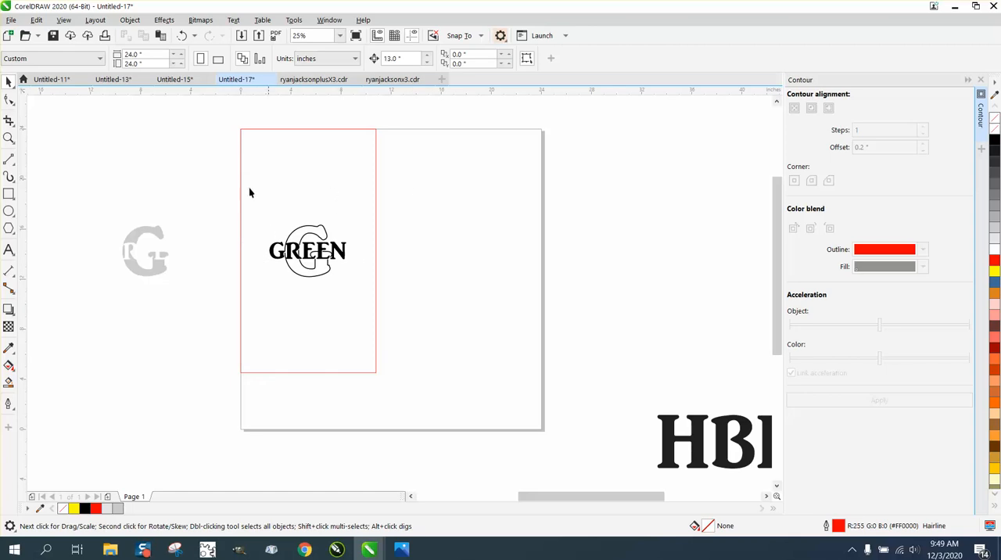
pyautogui.moveTo(205, 215); pyautogui.dragTo(370, 288)
pyautogui.hotkey('ctrl', 'z')
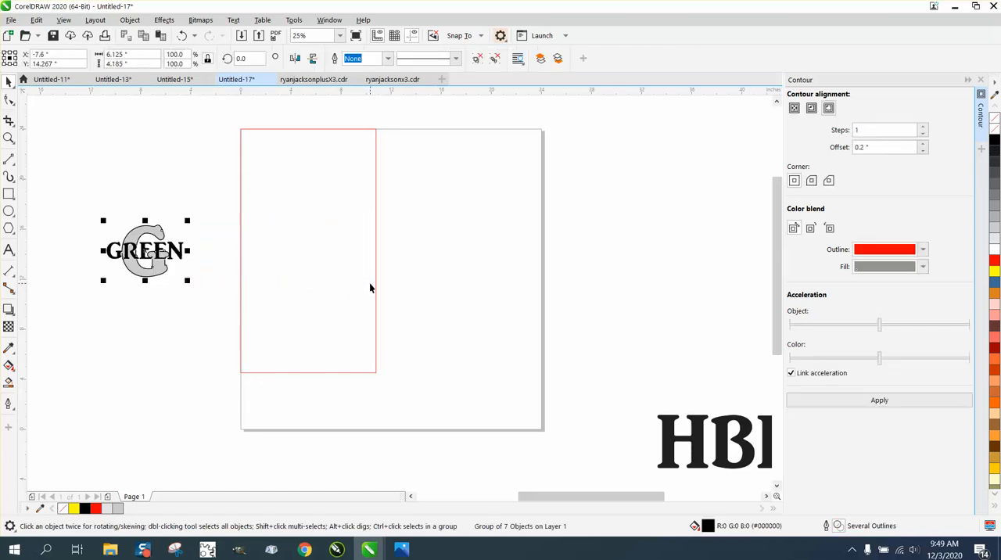
pyautogui.hotkey('ctrl', 'z')
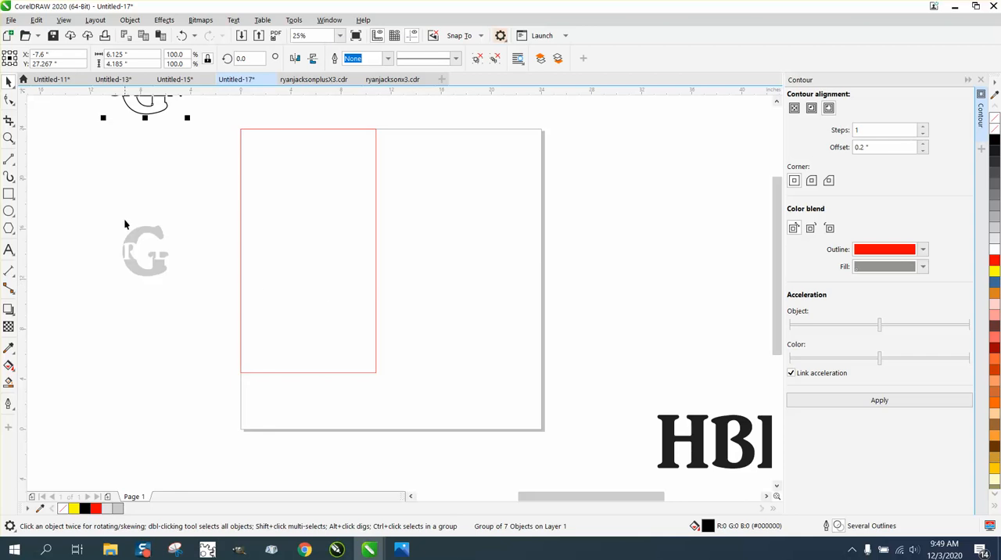
# Step: Nudge the light gray G group 13 inches right, into the red rectangle, and inspect it on its own
pyautogui.moveTo(102, 208); pyautogui.dragTo(202, 296)
pyautogui.press('Right')
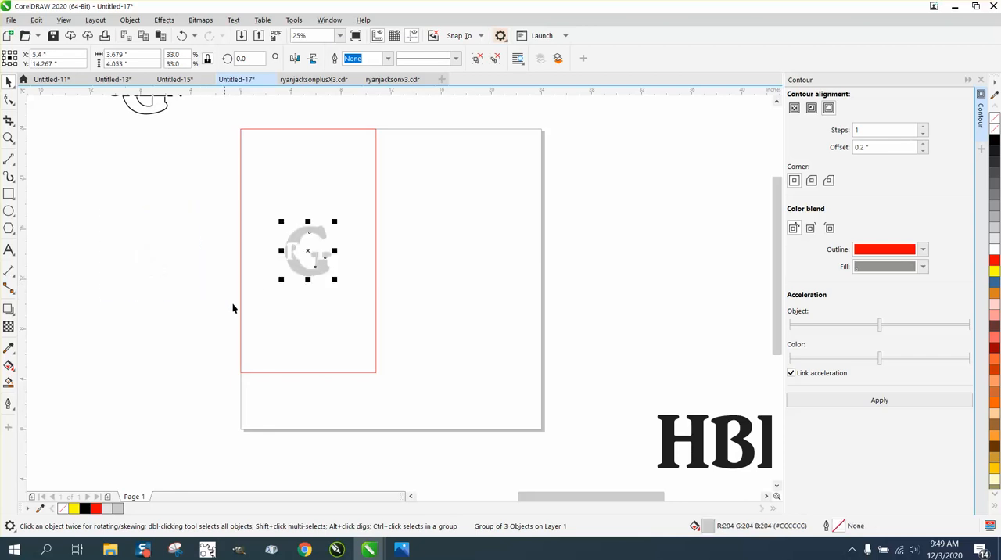
pyautogui.click(8, 137)
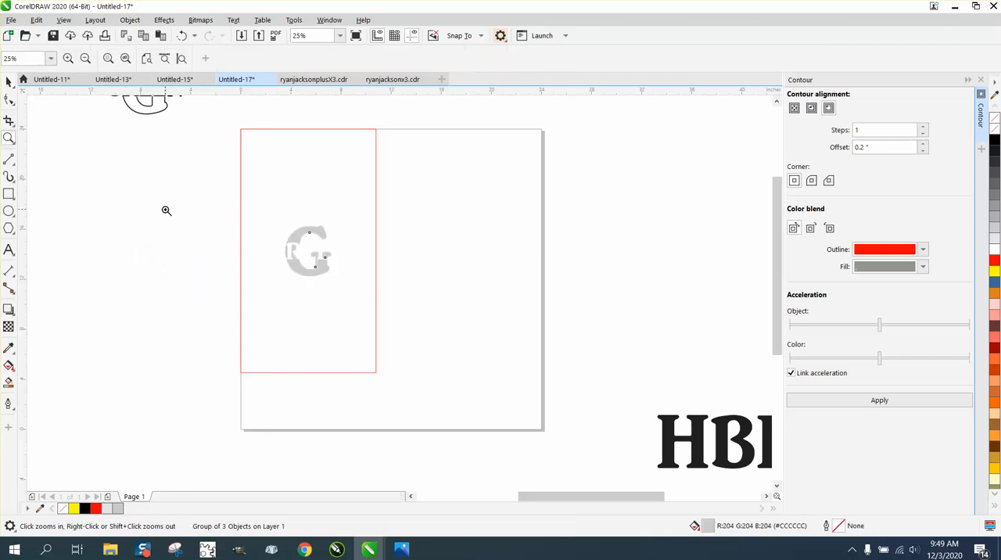
pyautogui.moveTo(165, 210); pyautogui.dragTo(397, 306)
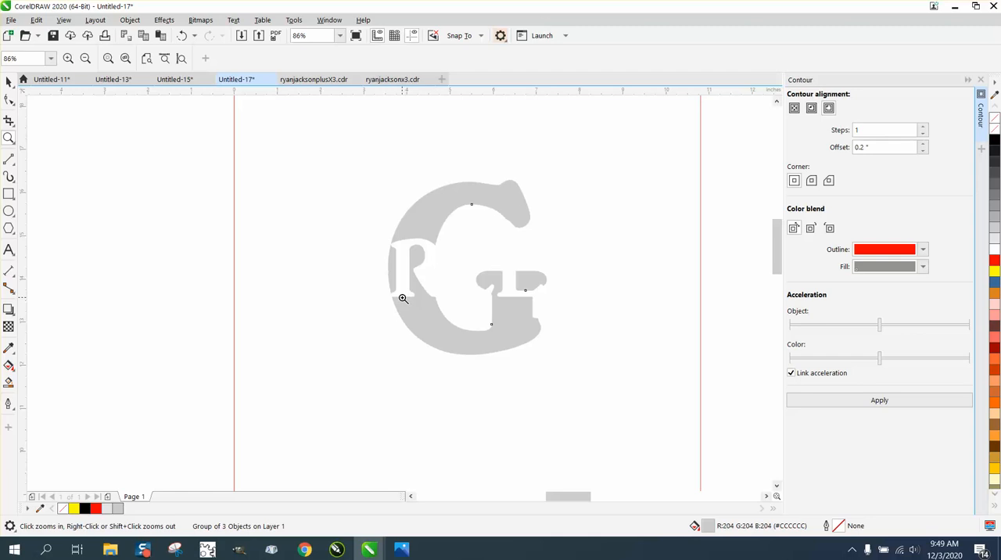
pyautogui.rightClick(403, 291)
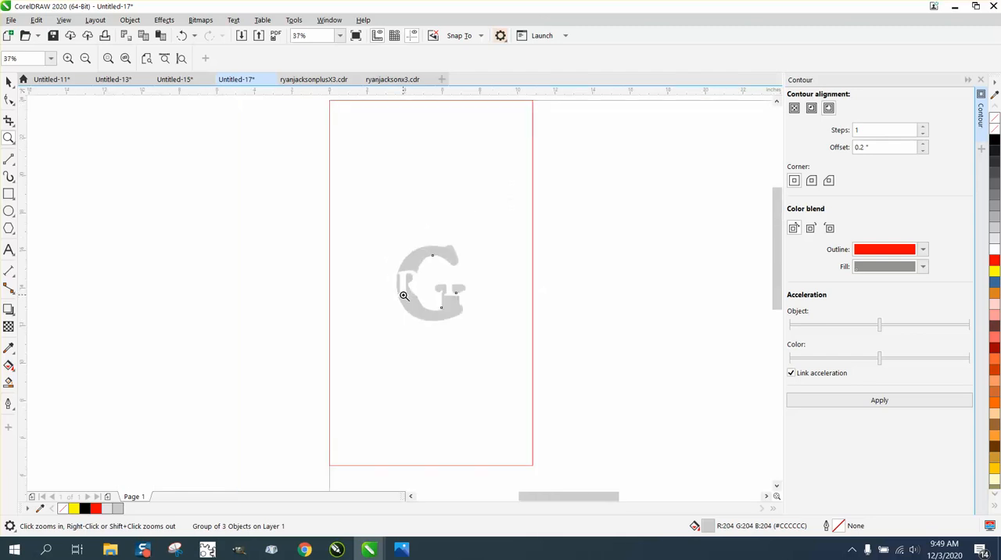
pyautogui.rightClick(339, 268)
# Step: Move the black GREEN group 13 inches right and 13 inches down, onto the light gray G in the rectangle
pyautogui.click(9, 82)
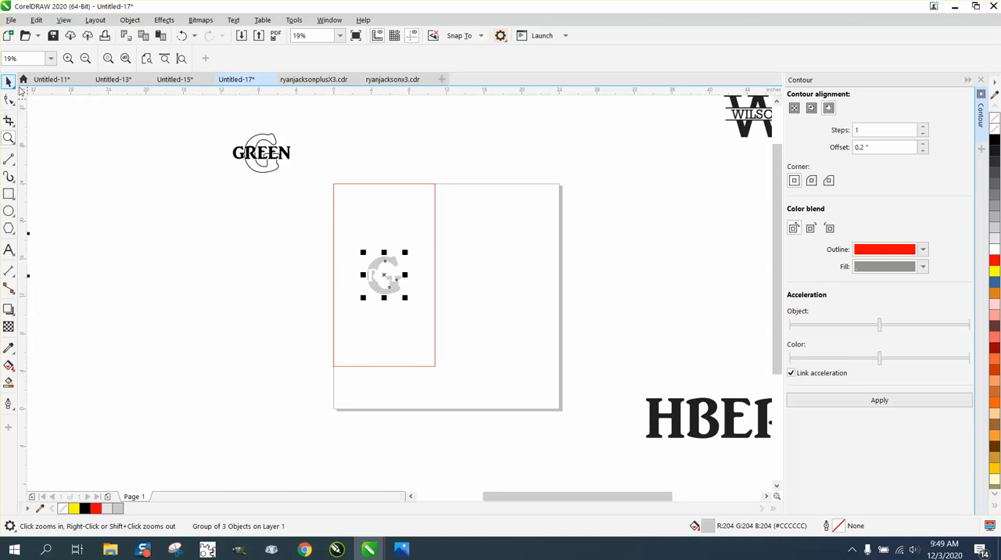
pyautogui.click(263, 162)
pyautogui.press('e')
pyautogui.press('c')
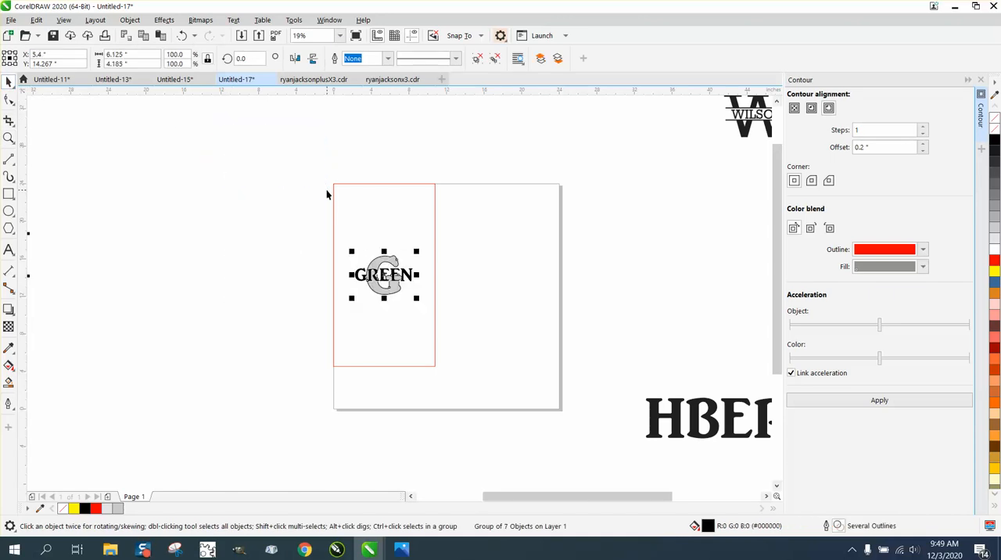
# Step: Examine how the black GREEN layer lines up with the light gray G, up close and within the whole panel
pyautogui.click(8, 138)
pyautogui.moveTo(328, 228); pyautogui.dragTo(524, 343)
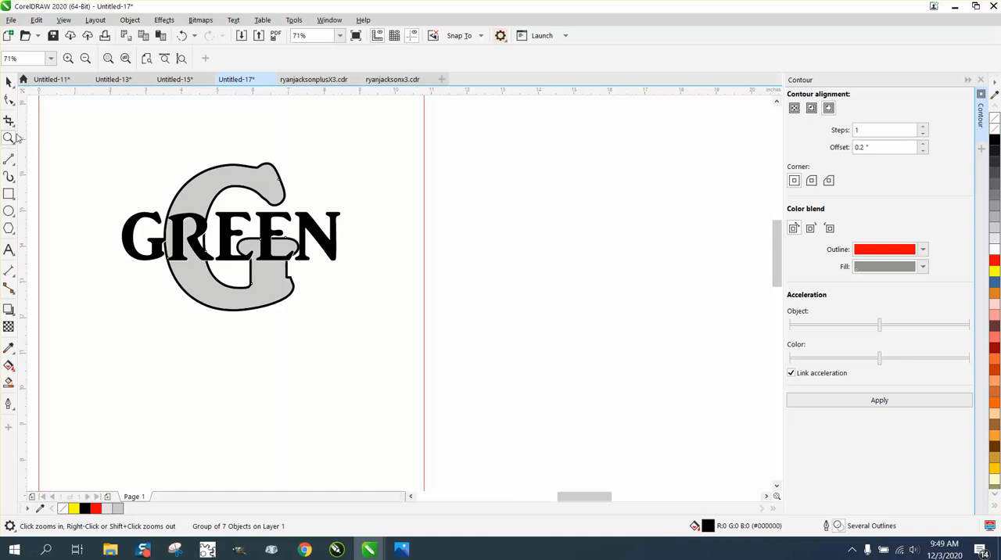
pyautogui.moveTo(122, 168); pyautogui.dragTo(345, 317)
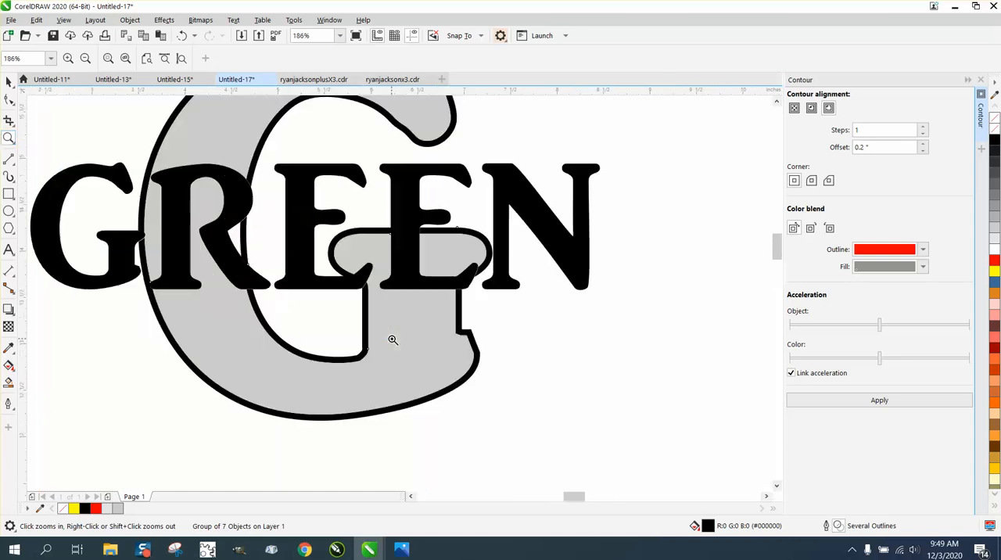
pyautogui.rightClick(430, 355)
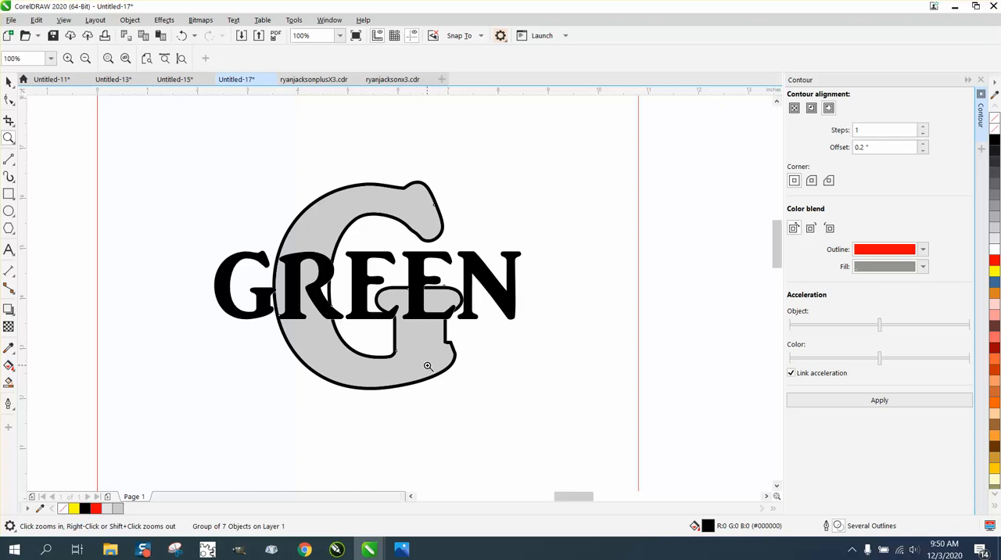
pyautogui.click(9, 83)
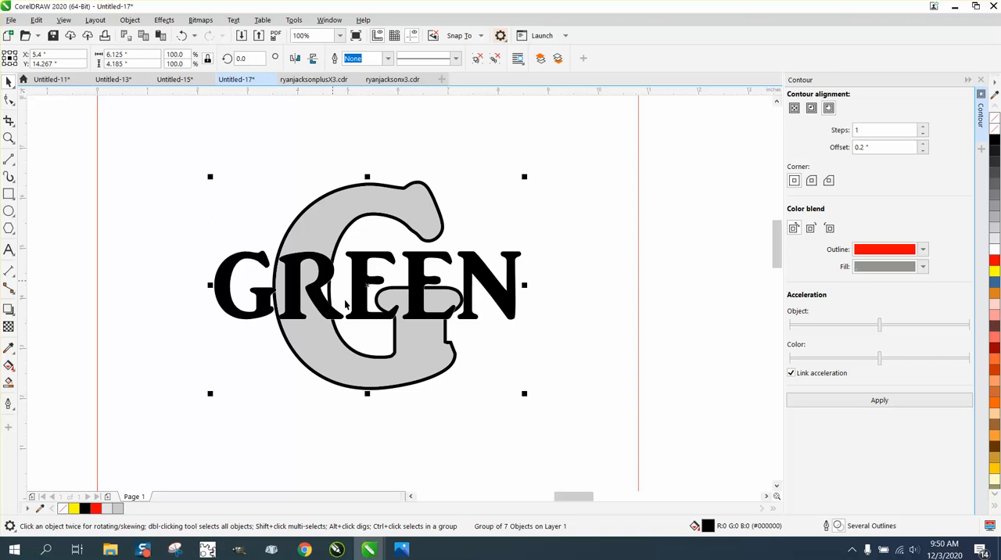
pyautogui.scroll(-2, 384, 347)
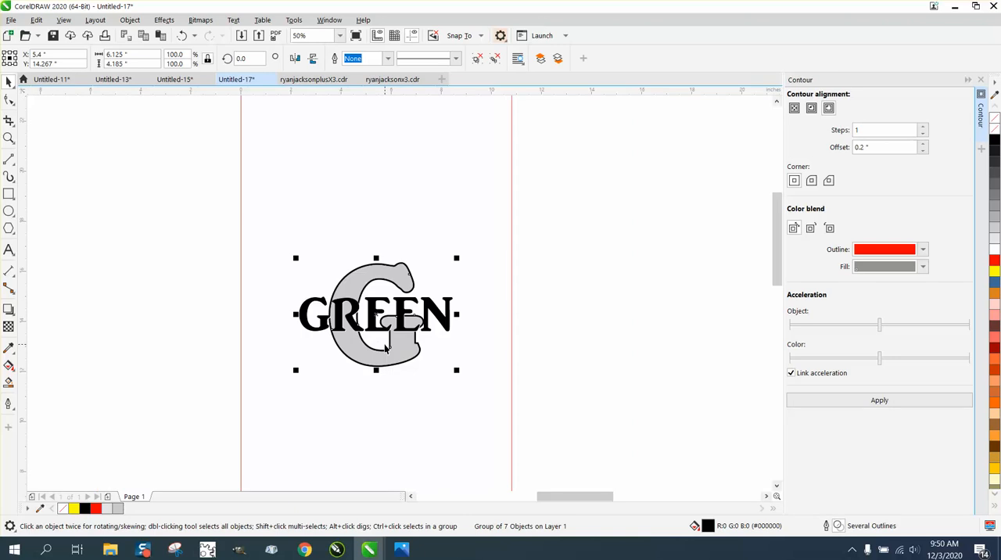
pyautogui.scroll(-1, 384, 346)
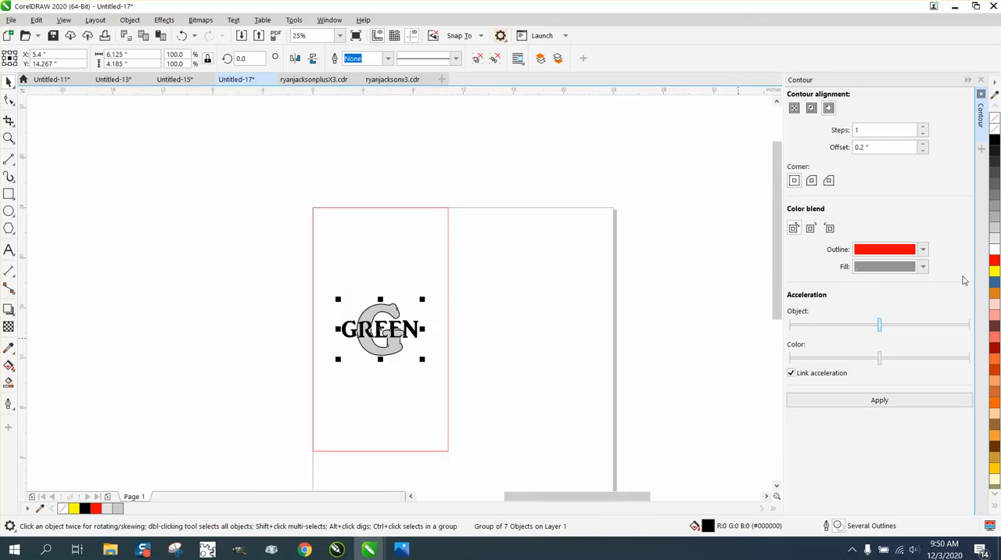
# Step: Close the Contour docker and enlarge the view of the reassembled GREEN monogram
pyautogui.click(981, 80)
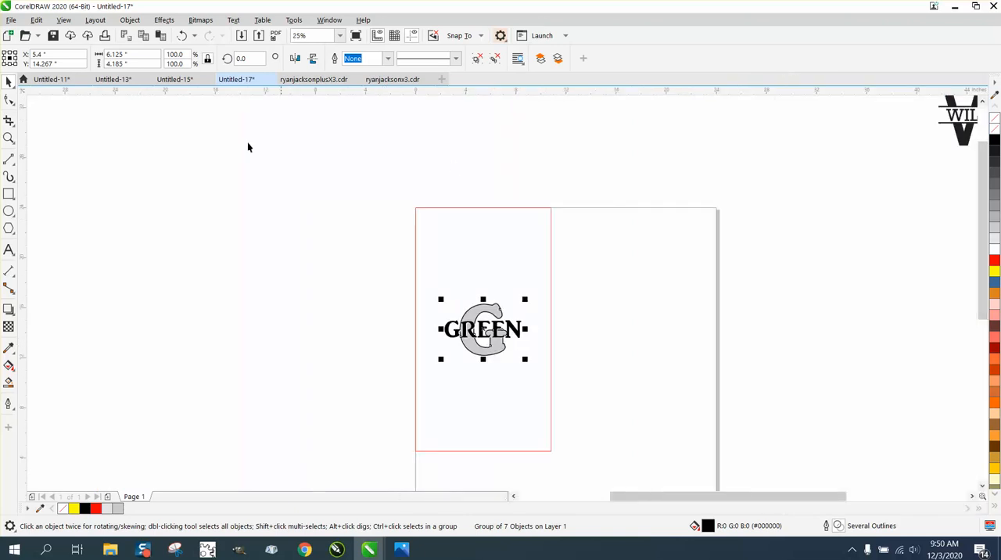
pyautogui.click(8, 138)
pyautogui.moveTo(425, 297); pyautogui.dragTo(577, 394)
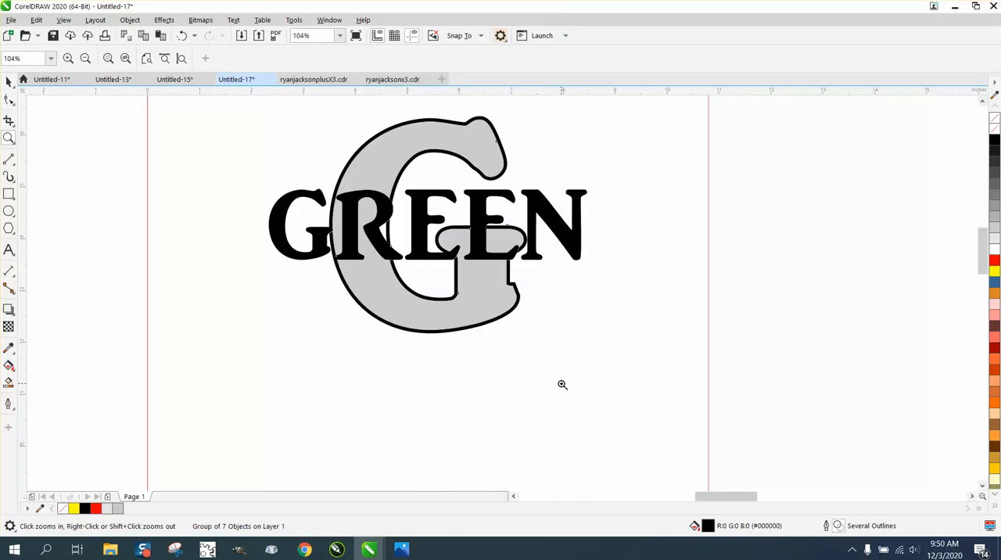